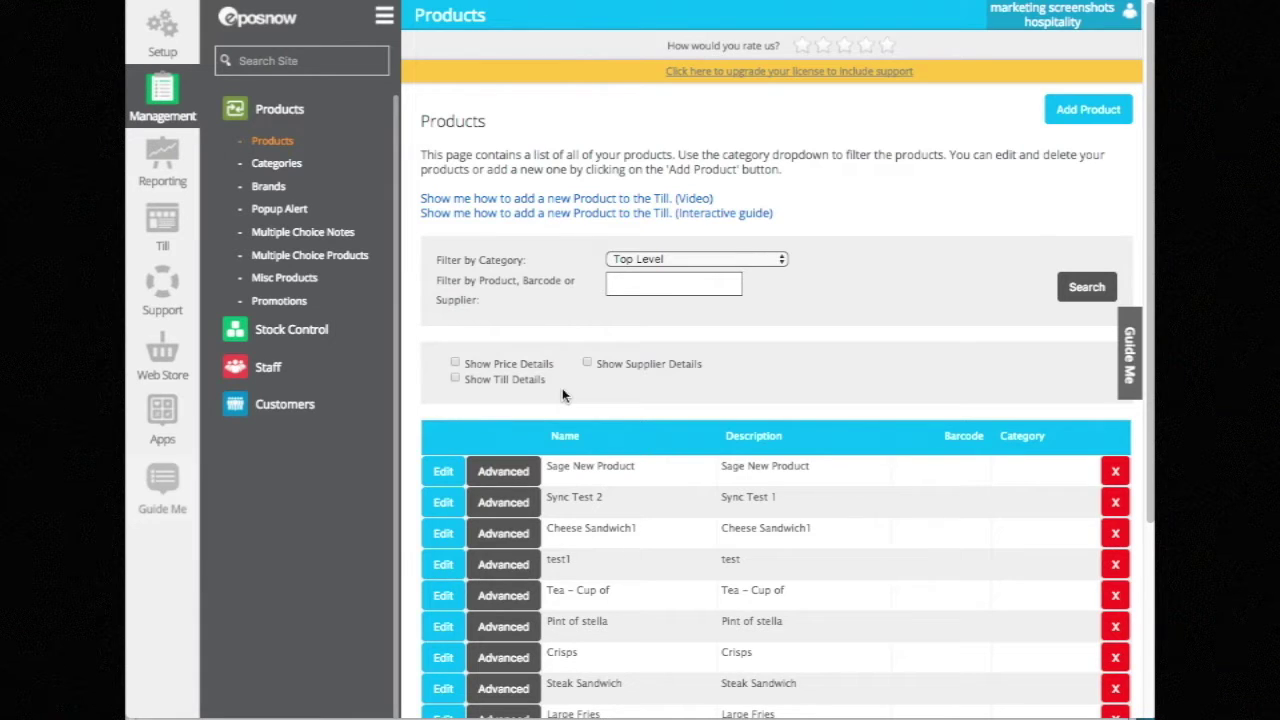
# - Open the Sage One integration from the Epos Now app store
pyautogui.click(173, 437)
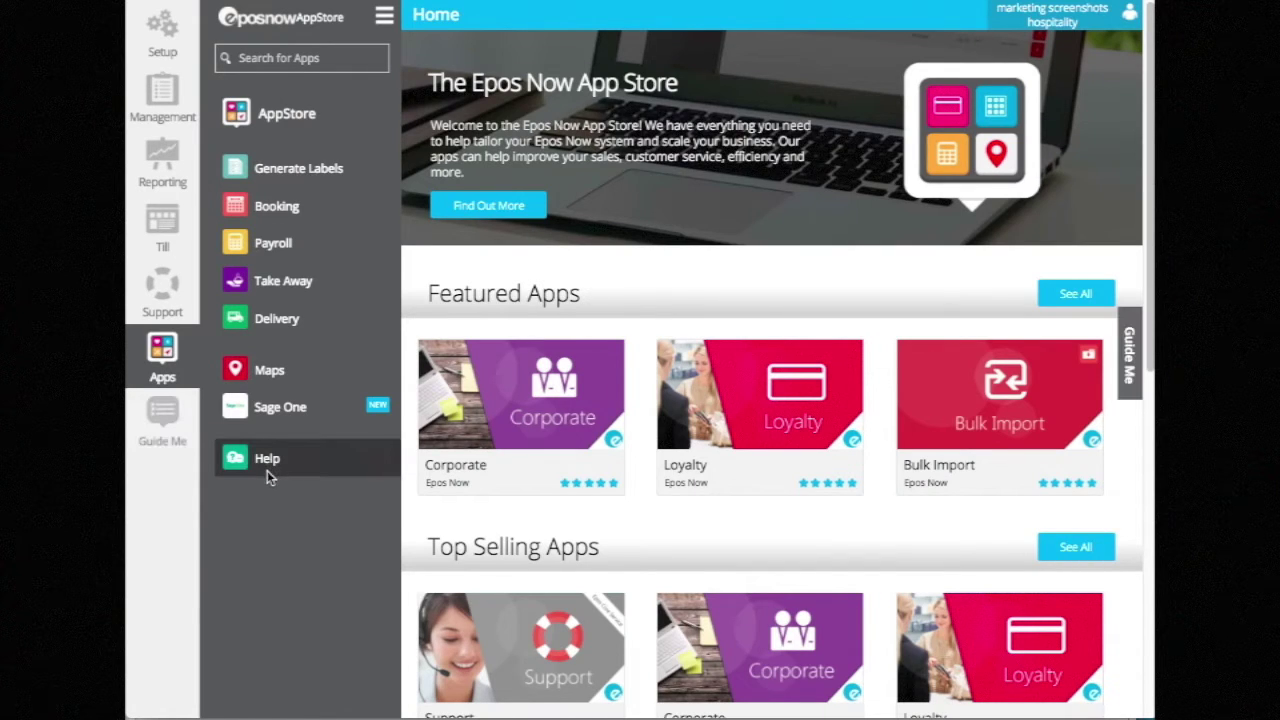
pyautogui.click(289, 413)
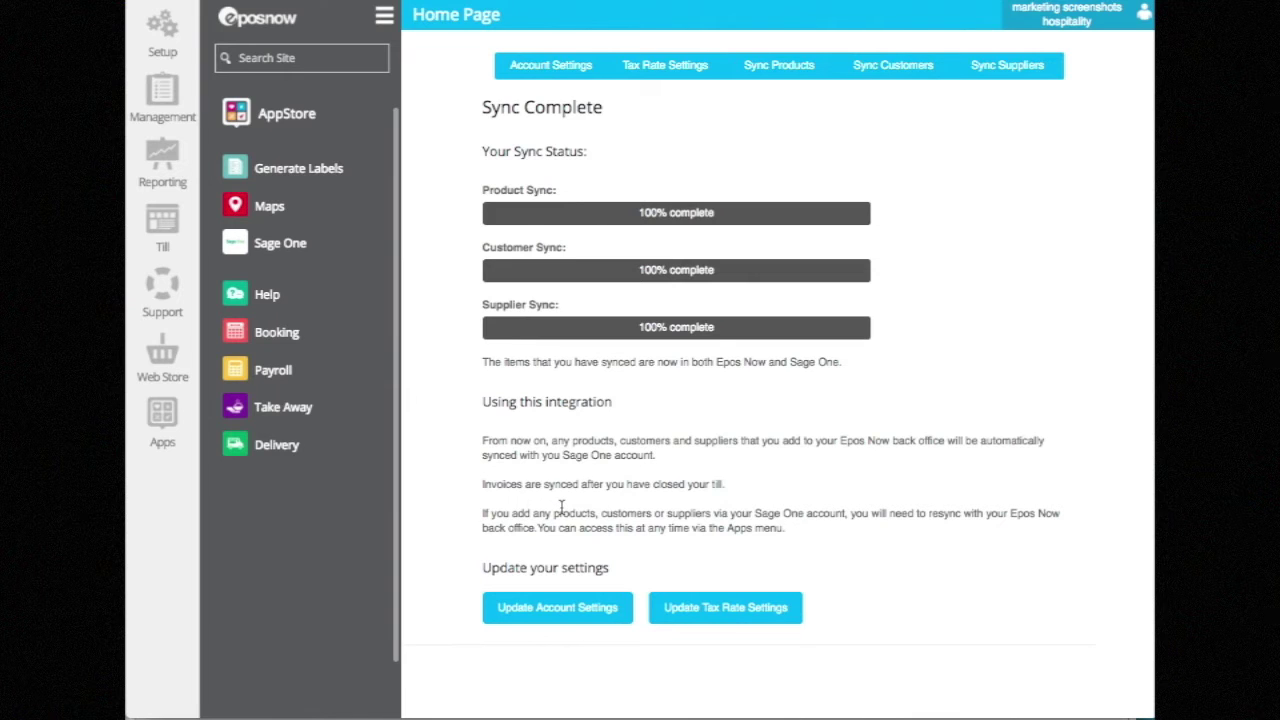
# - Add a product named Steak Sandwich Sage with a tax-inclusive sale price of 7 and save it
pyautogui.click(180, 105)
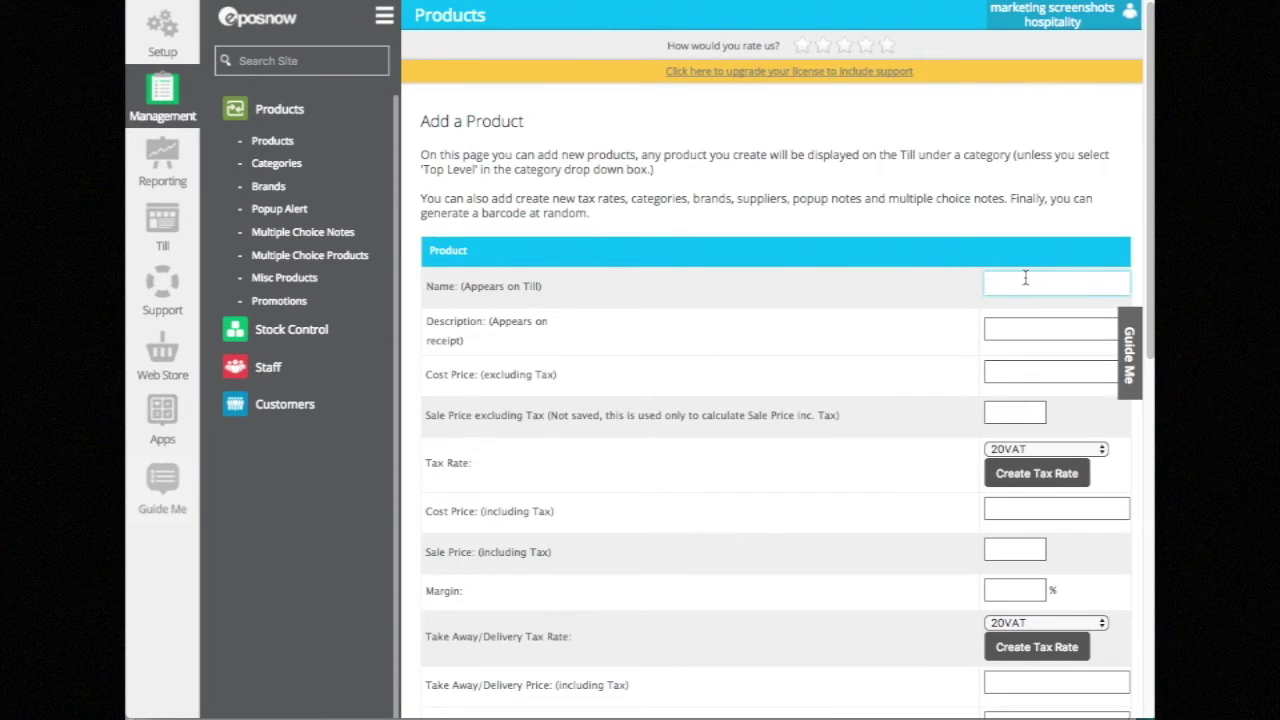
pyautogui.write('Steak Sandwich Sage')
pyautogui.click(992, 553)
pyautogui.write('7')
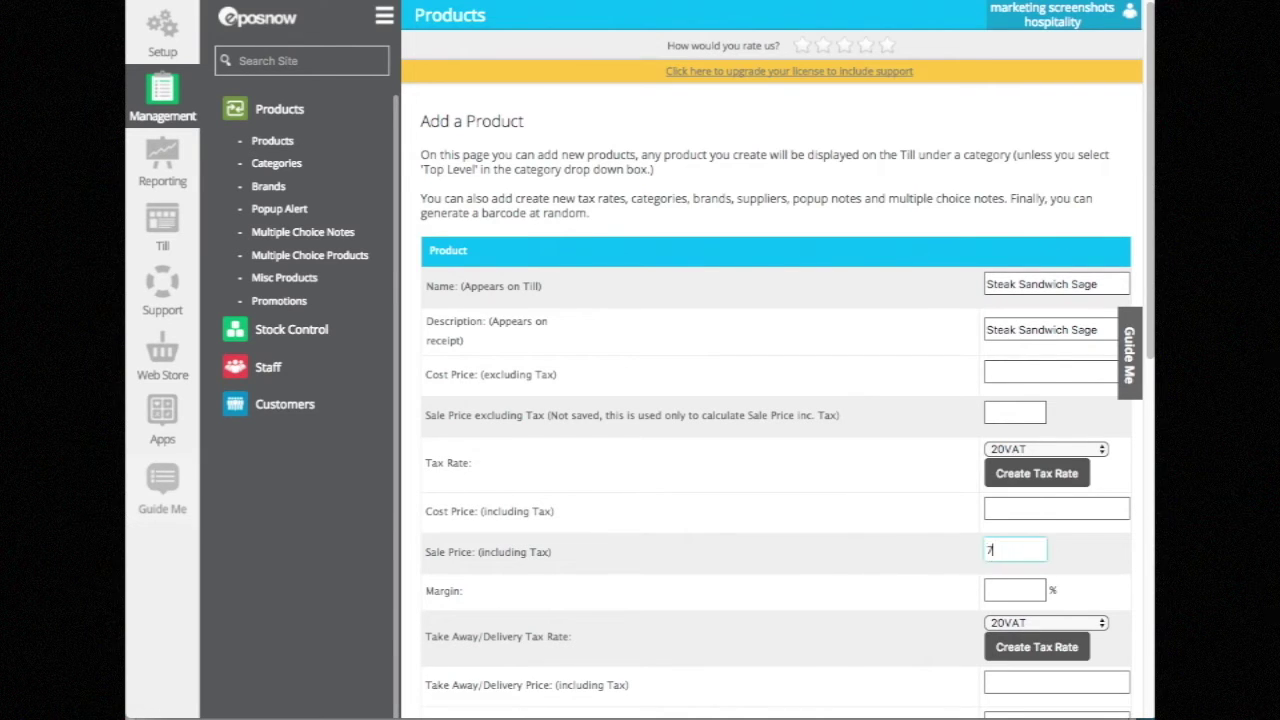
pyautogui.press('Tab')
pyautogui.scroll(-10, 850, 570)
pyautogui.click(1100, 623)
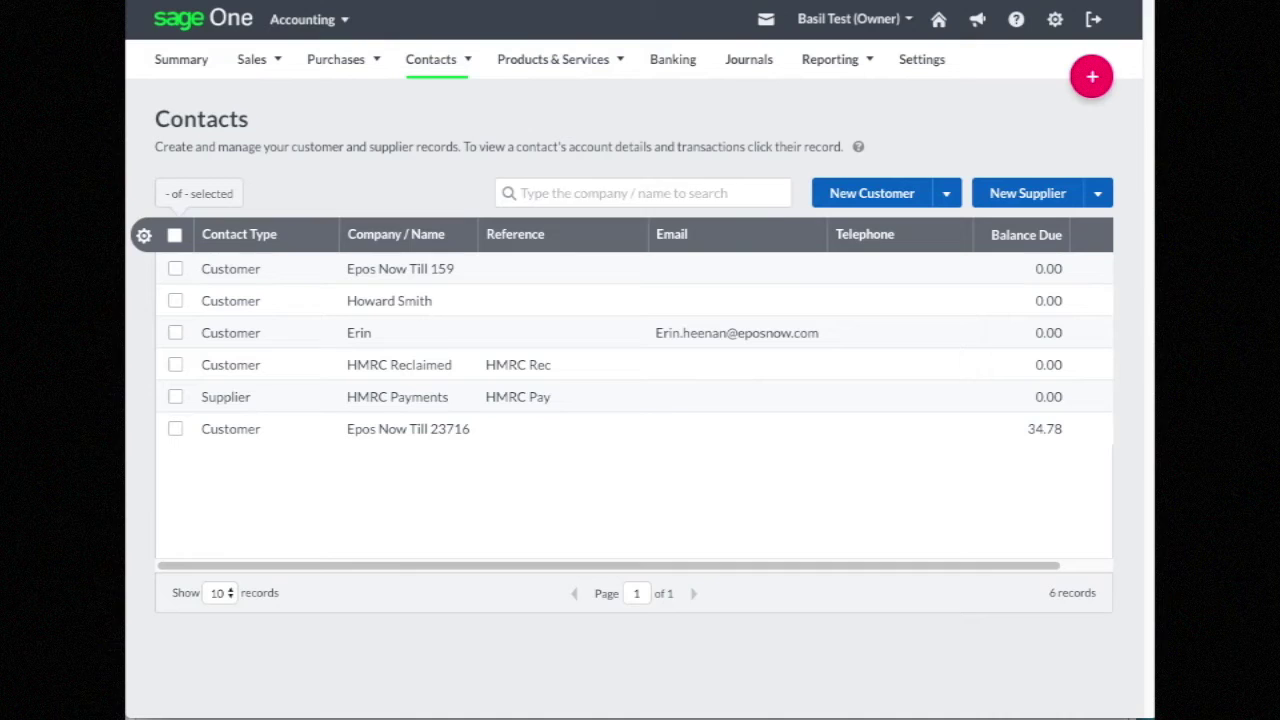
# - Switch to Sage One and search the product records for "steak"
pyautogui.moveTo(586, 62)
pyautogui.click(531, 104)
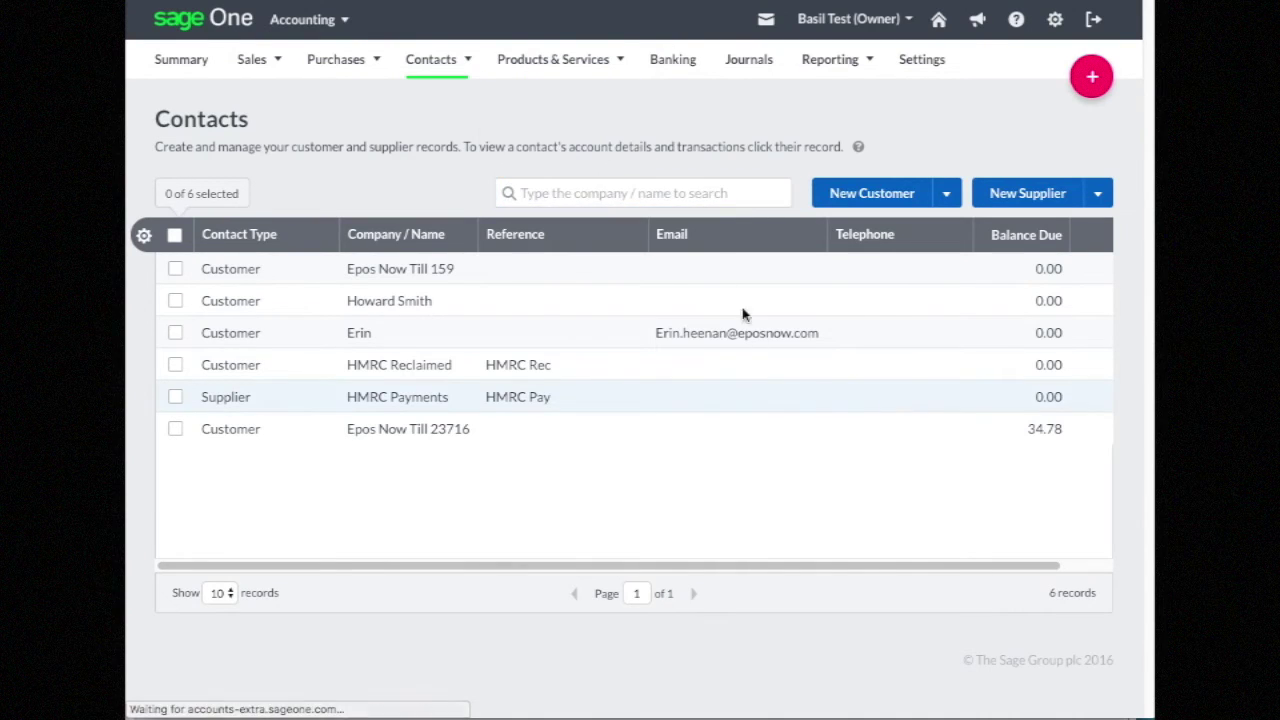
pyautogui.click(811, 197)
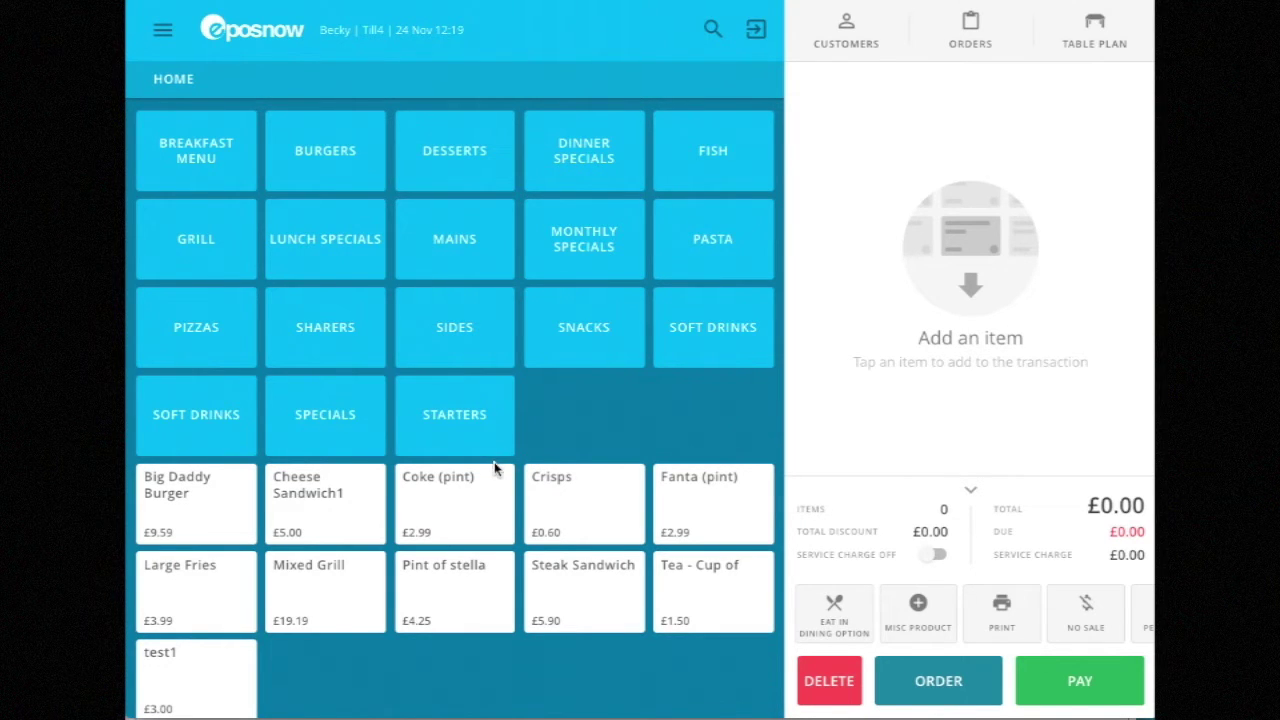
# - Switch to the Epos Now till, sell one Coke (pint) for cash and dismiss the receipt print
pyautogui.click(468, 524)
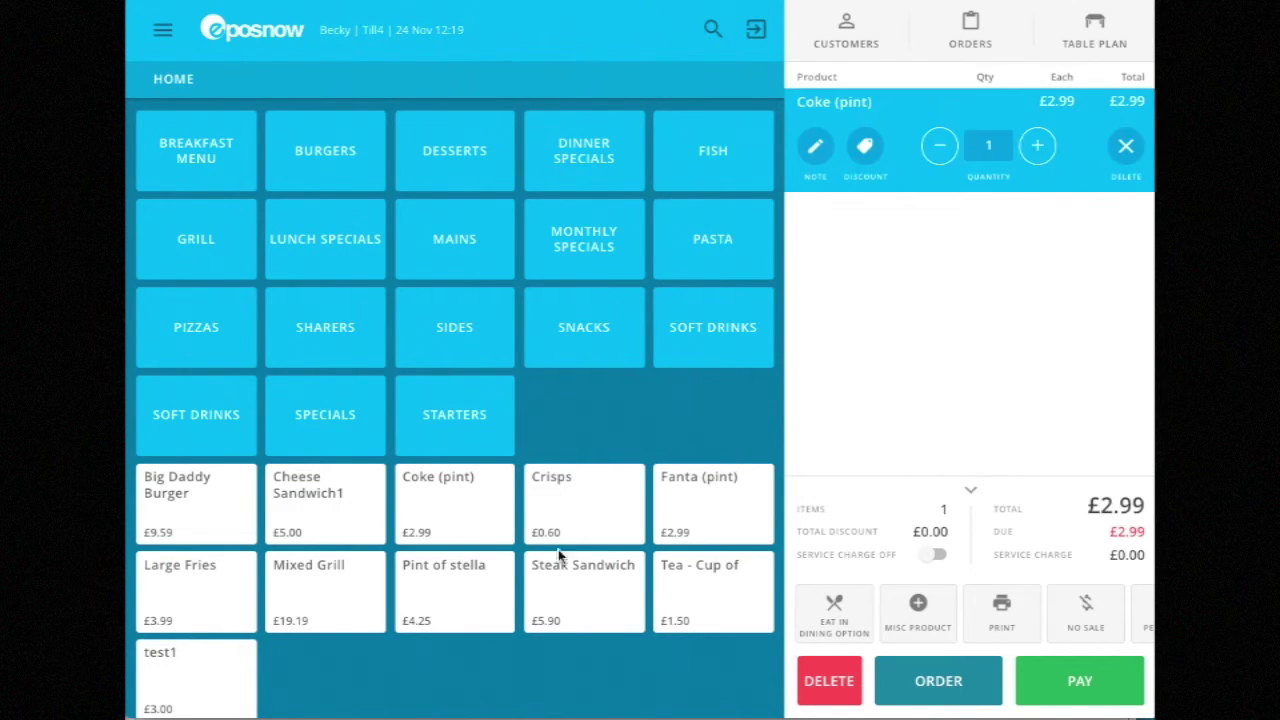
pyautogui.click(1080, 680)
pyautogui.click(268, 518)
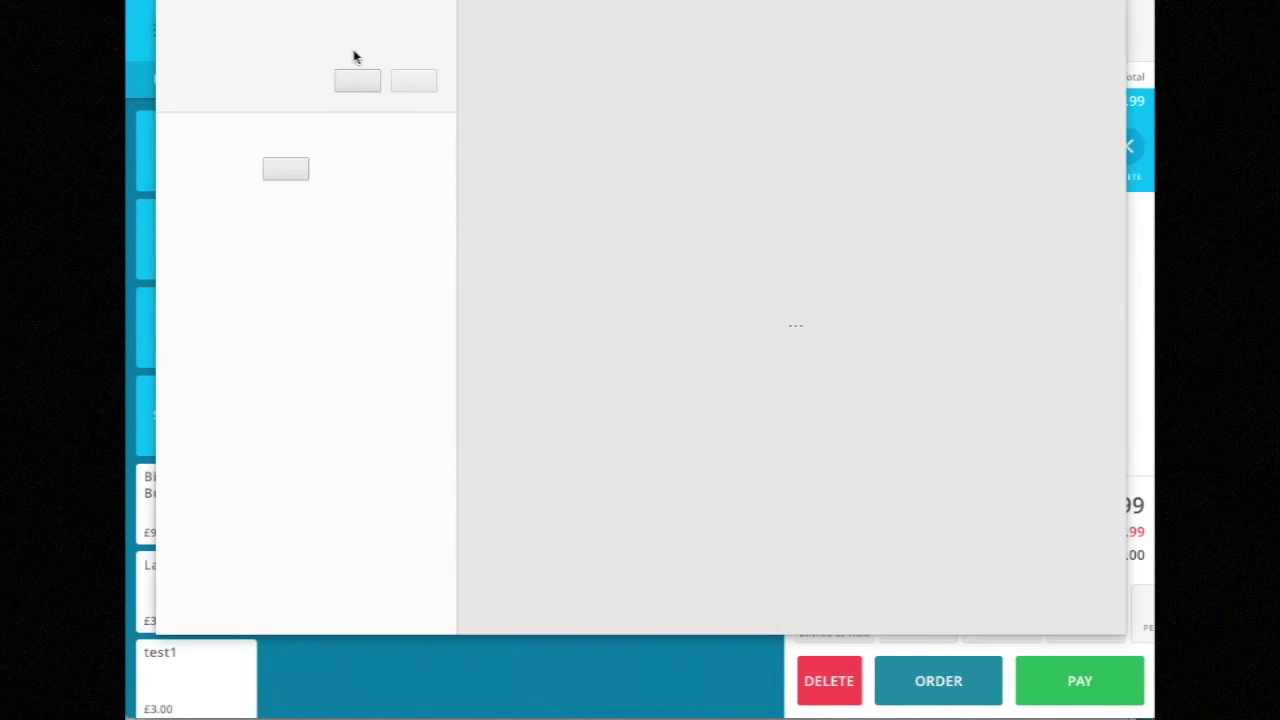
pyautogui.click(354, 80)
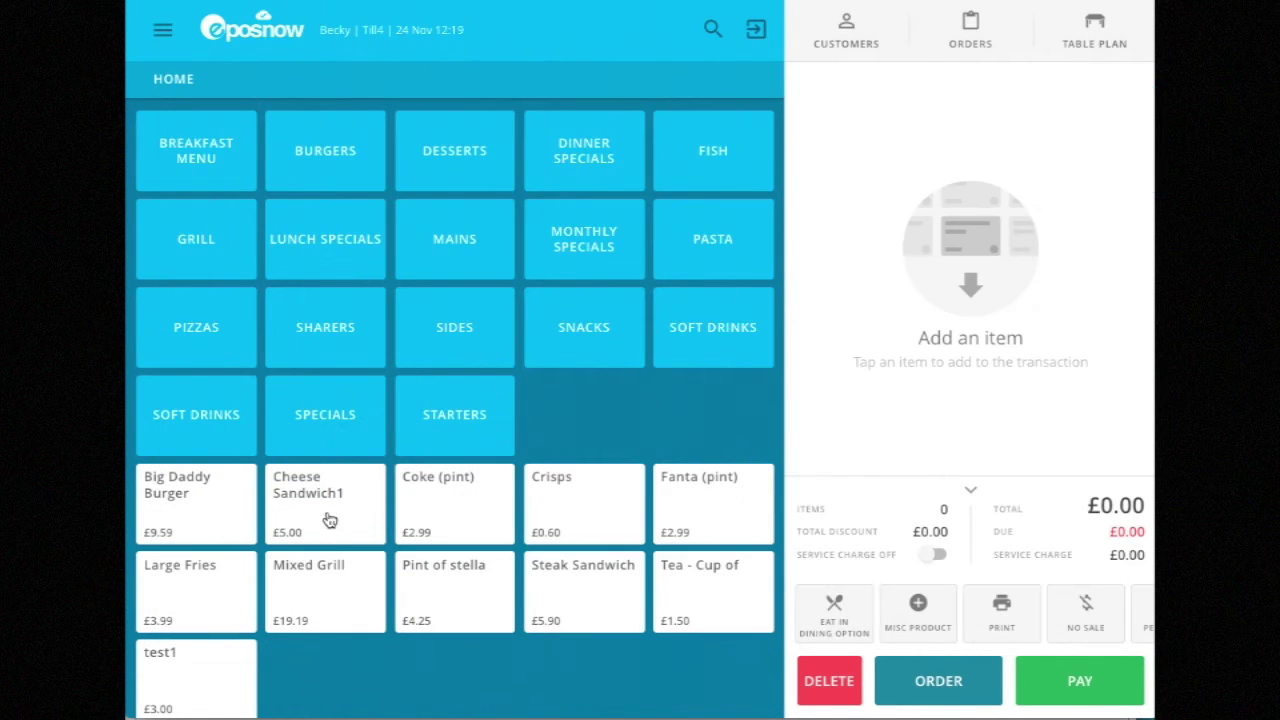
# - Start a sale with one Mixed Grill, Cheese Sandwich1, Big Daddy Burger, Large Fries, Pint of stella, Steak Sandwich and Tea - Cup of
pyautogui.click(313, 560)
pyautogui.click(322, 505)
pyautogui.click(240, 512)
pyautogui.click(239, 583)
pyautogui.click(391, 614)
pyautogui.click(594, 595)
pyautogui.click(700, 588)
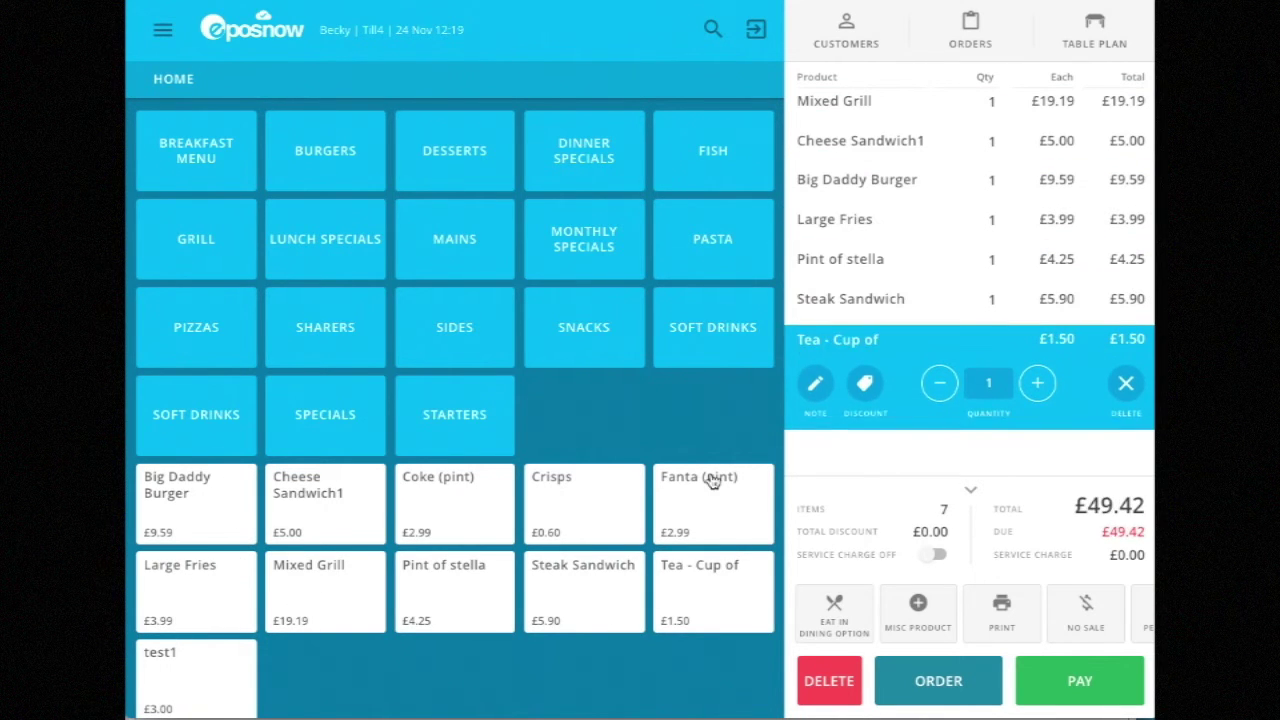
# - Add one Fanta (pint), three Tea - Cup of, three Steak Sandwiches, four Crisps and two further Fanta (pint) to the sale
pyautogui.click(712, 480)
pyautogui.click(702, 562)
pyautogui.click(701, 583)
pyautogui.click(701, 585)
pyautogui.click(589, 586)
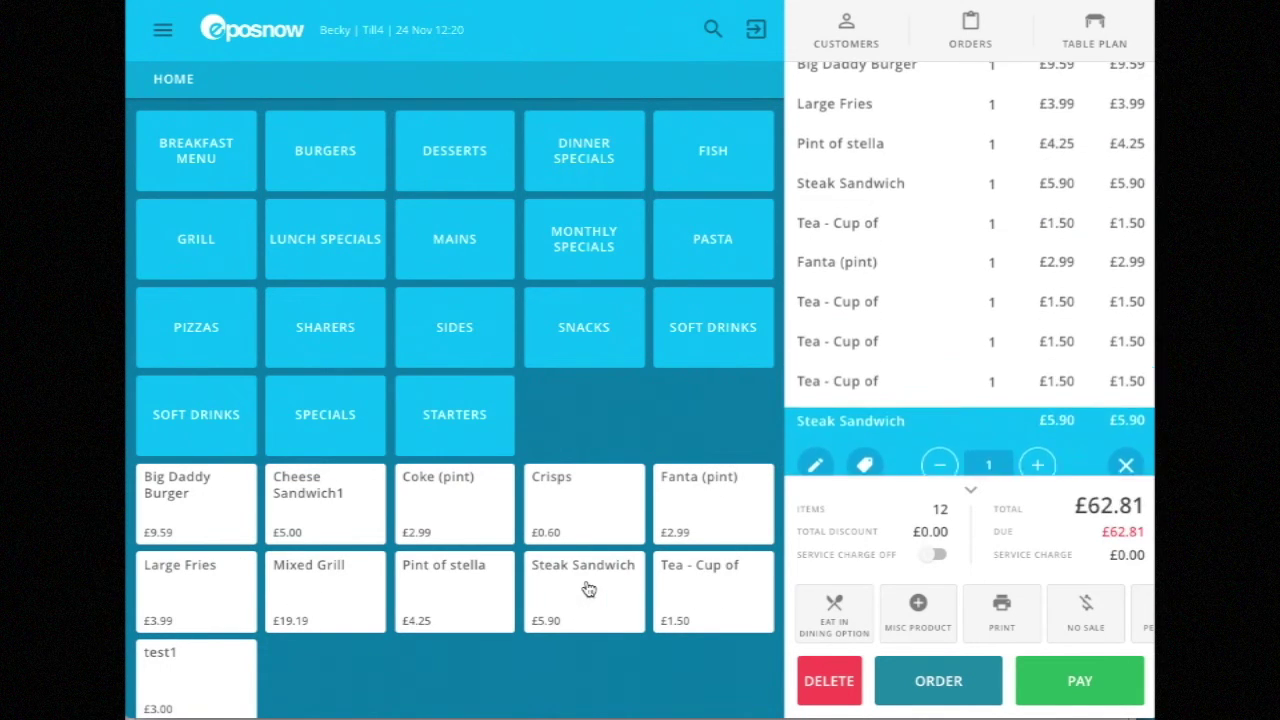
pyautogui.doubleClick(589, 586)
pyautogui.doubleClick(553, 520)
pyautogui.doubleClick(553, 520)
pyautogui.doubleClick(683, 510)
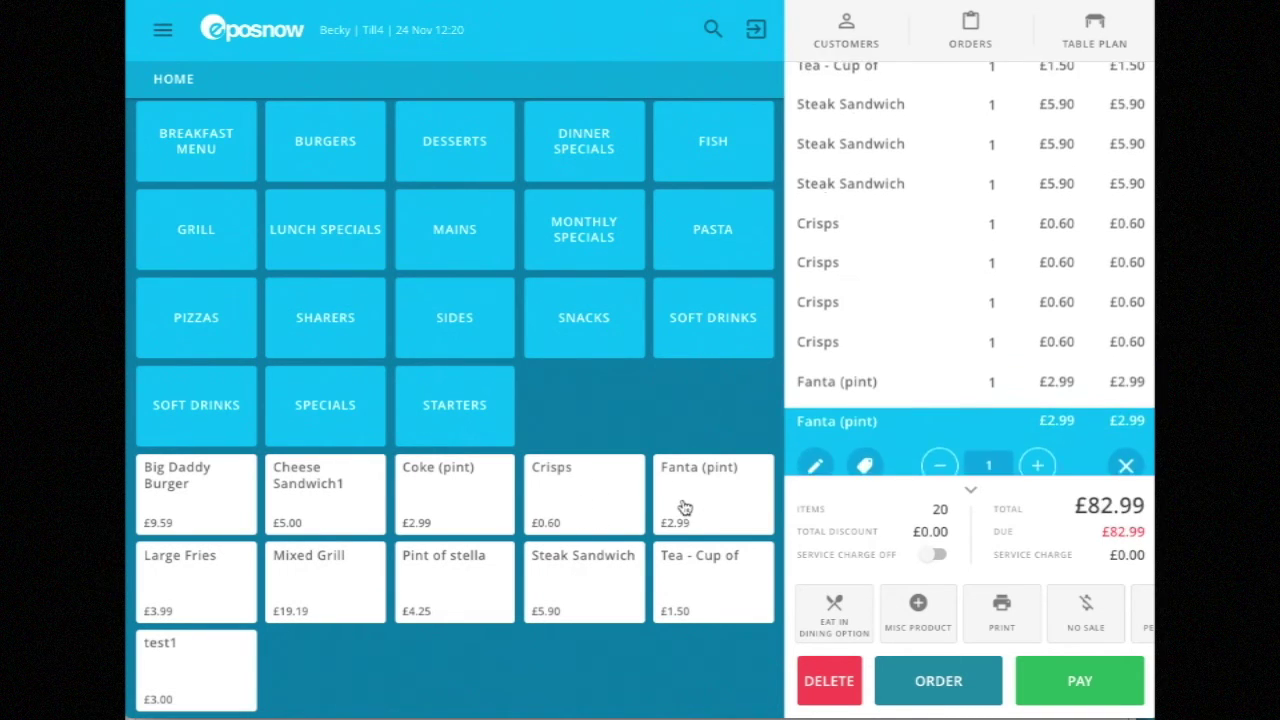
# - Add three Hunters Chicken Burgers to the sale and take full payment by card
pyautogui.click(308, 132)
pyautogui.tripleClick(430, 180)
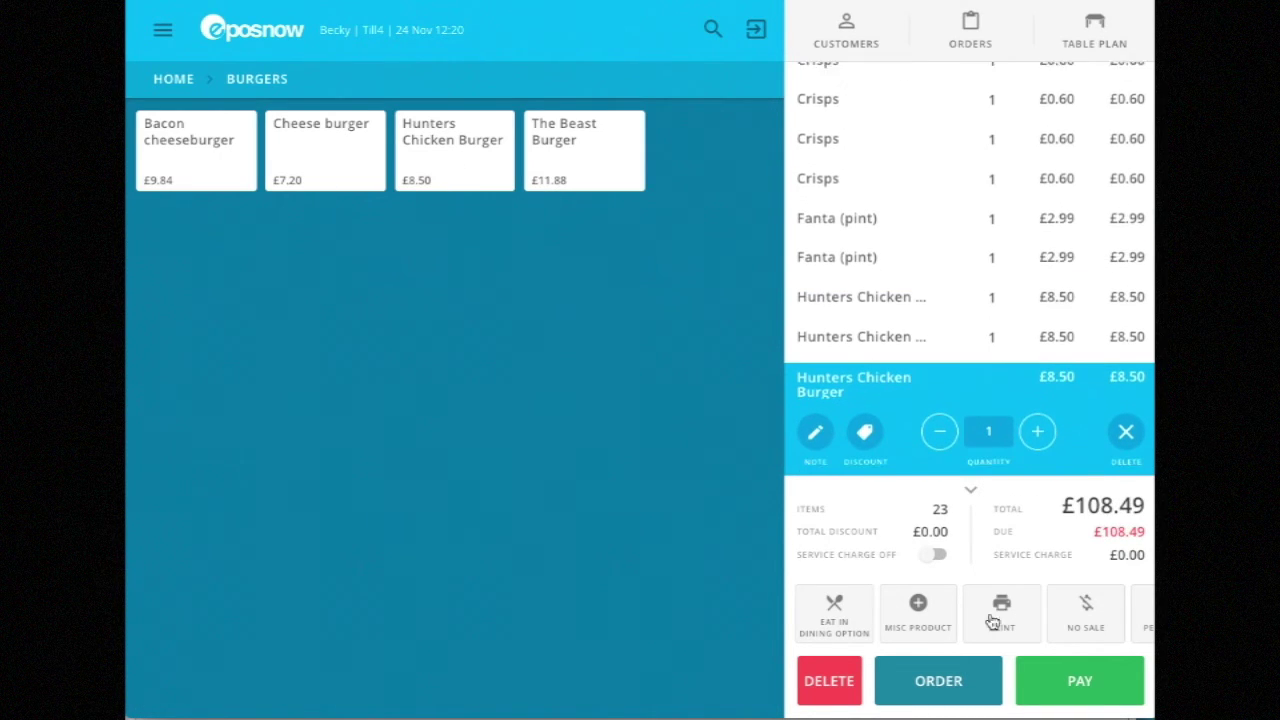
pyautogui.click(1086, 672)
pyautogui.click(430, 488)
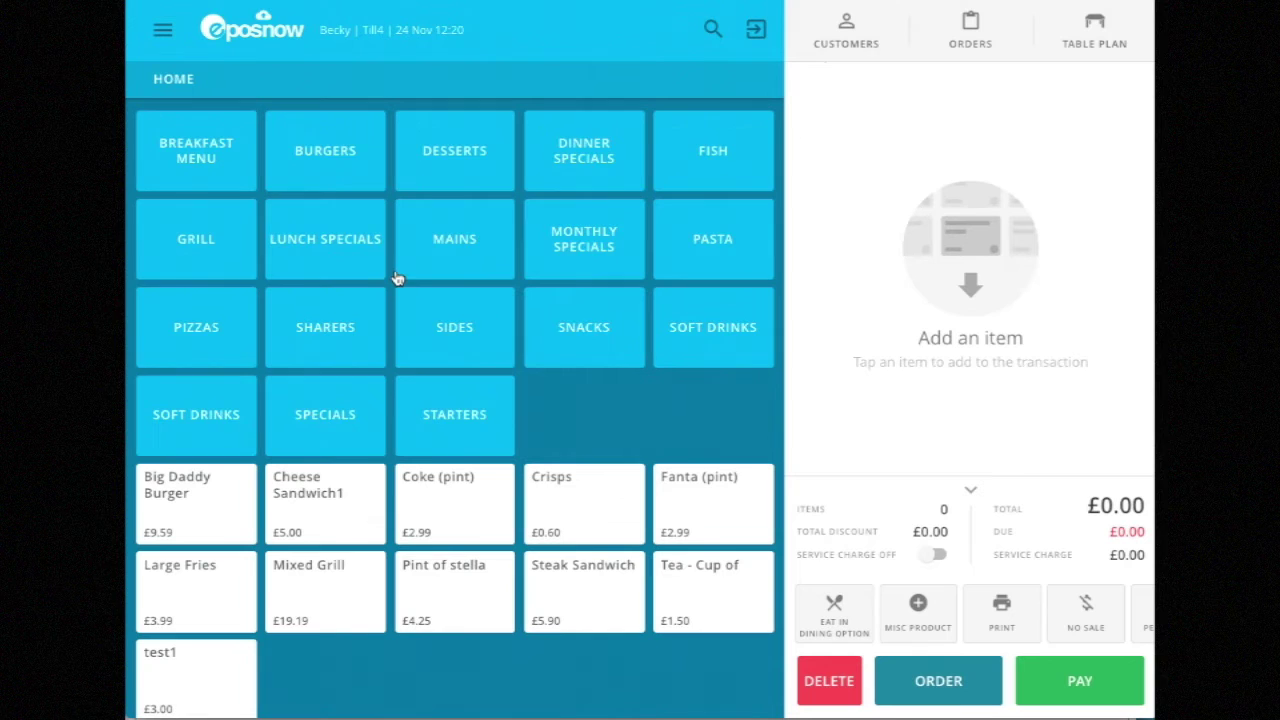
# - Start another sale with one of each product in the Burgers category plus three extra Cheese burgers
pyautogui.click(315, 172)
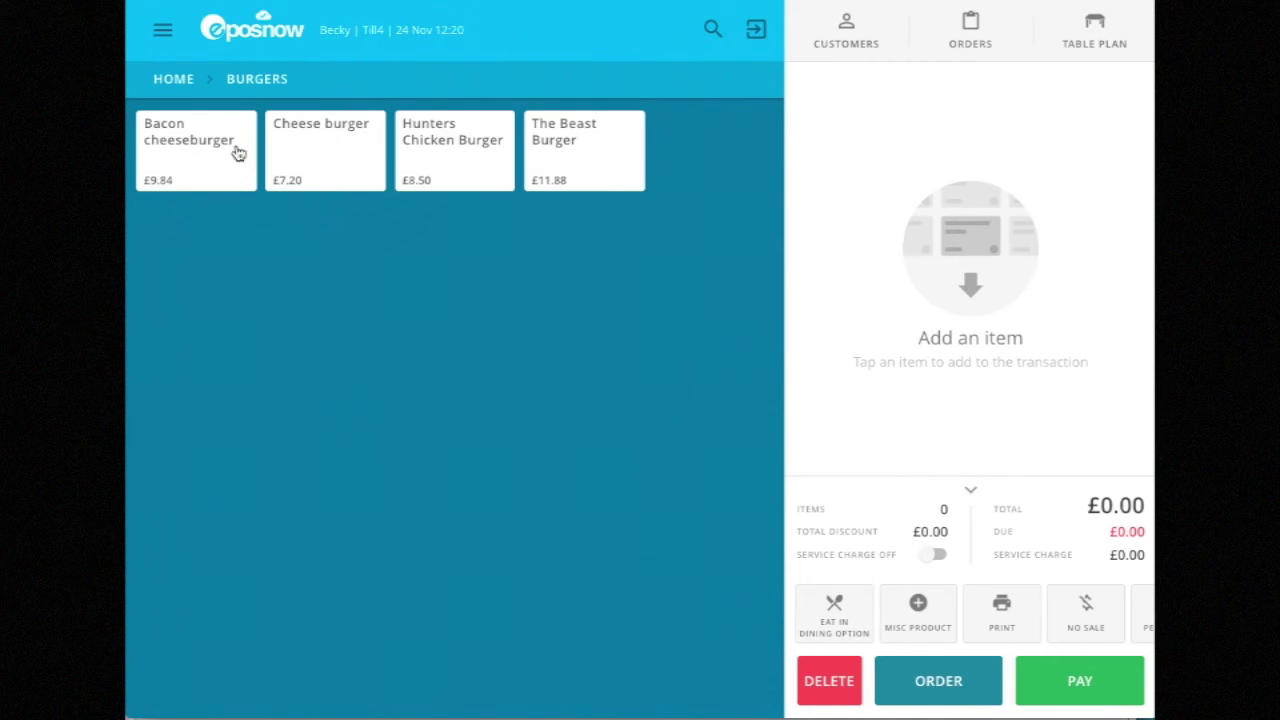
pyautogui.click(237, 151)
pyautogui.click(306, 140)
pyautogui.click(493, 163)
pyautogui.click(609, 157)
pyautogui.tripleClick(320, 158)
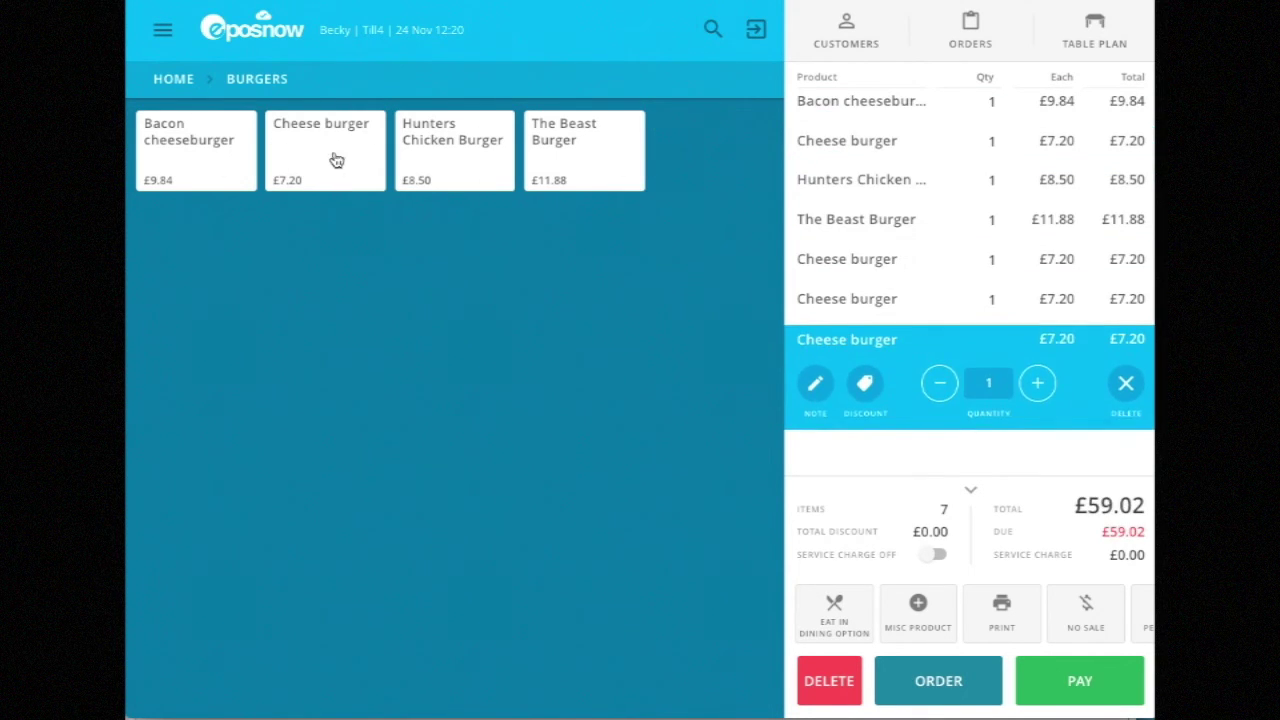
# - Add one more Cheese burger, five Hunters Chicken Burgers and three The Beast Burgers to the sale
pyautogui.click(330, 158)
pyautogui.doubleClick(423, 146)
pyautogui.tripleClick(423, 146)
pyautogui.tripleClick(566, 145)
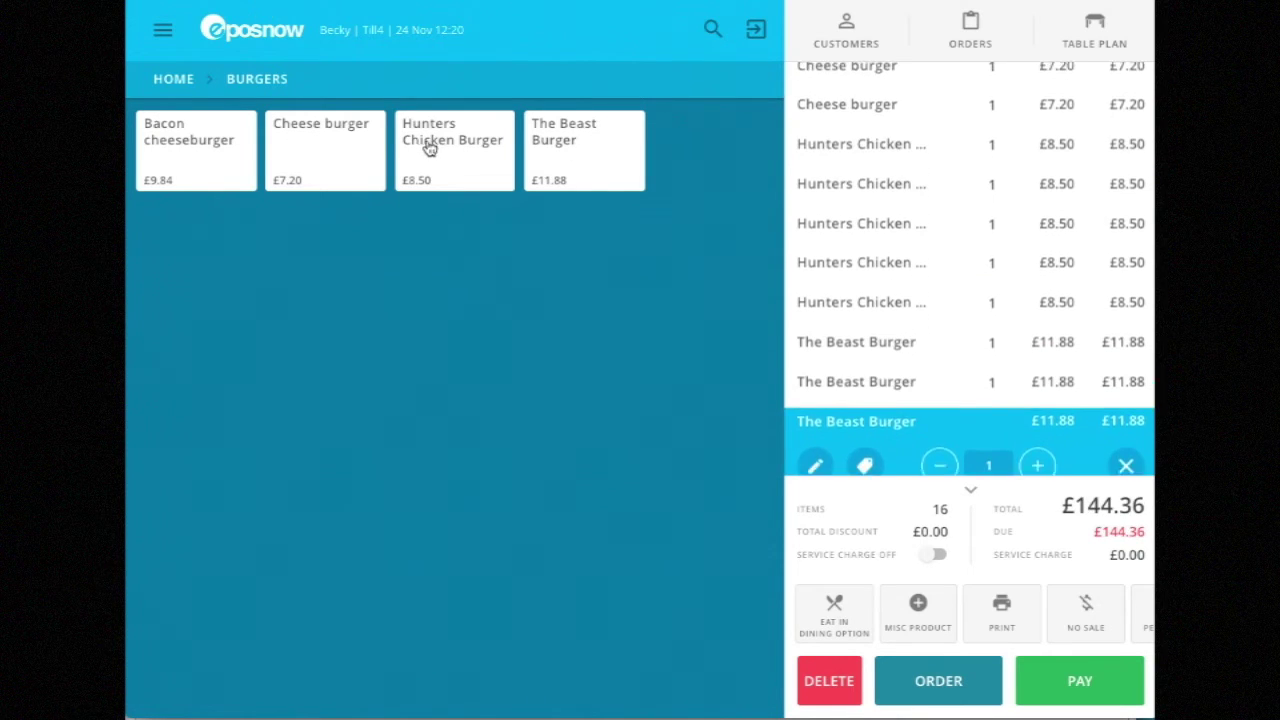
# - Add three Hunters Chicken Burgers, three Cheese burgers and five Bacon cheeseburgers, and take full payment by card
pyautogui.doubleClick(426, 149)
pyautogui.click(424, 149)
pyautogui.click(300, 149)
pyautogui.doubleClick(300, 150)
pyautogui.doubleClick(221, 165)
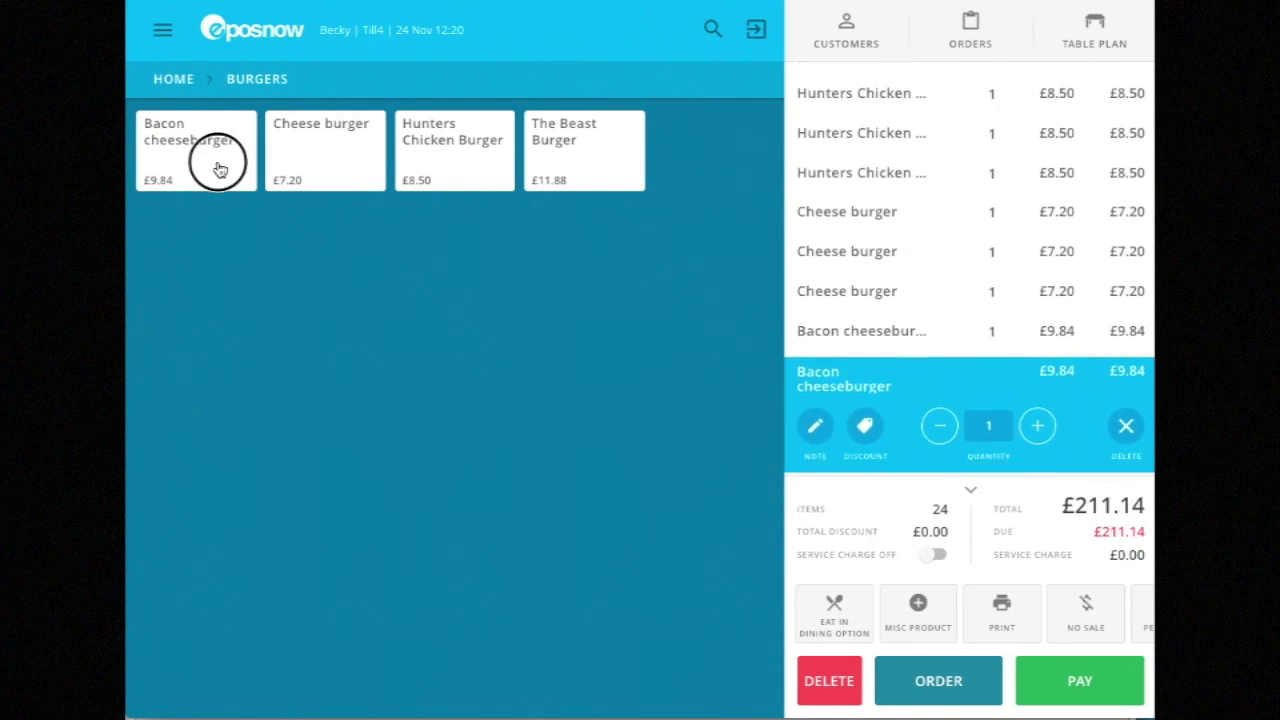
pyautogui.tripleClick(219, 164)
pyautogui.click(1080, 685)
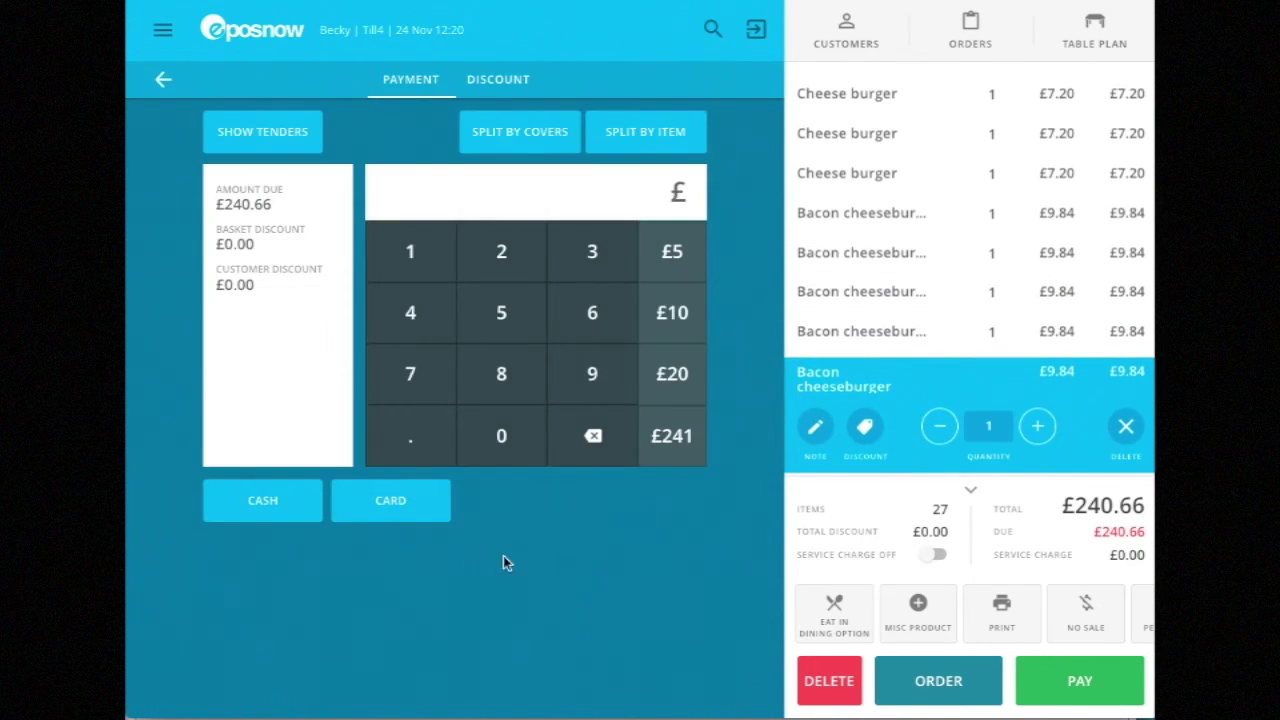
pyautogui.click(416, 512)
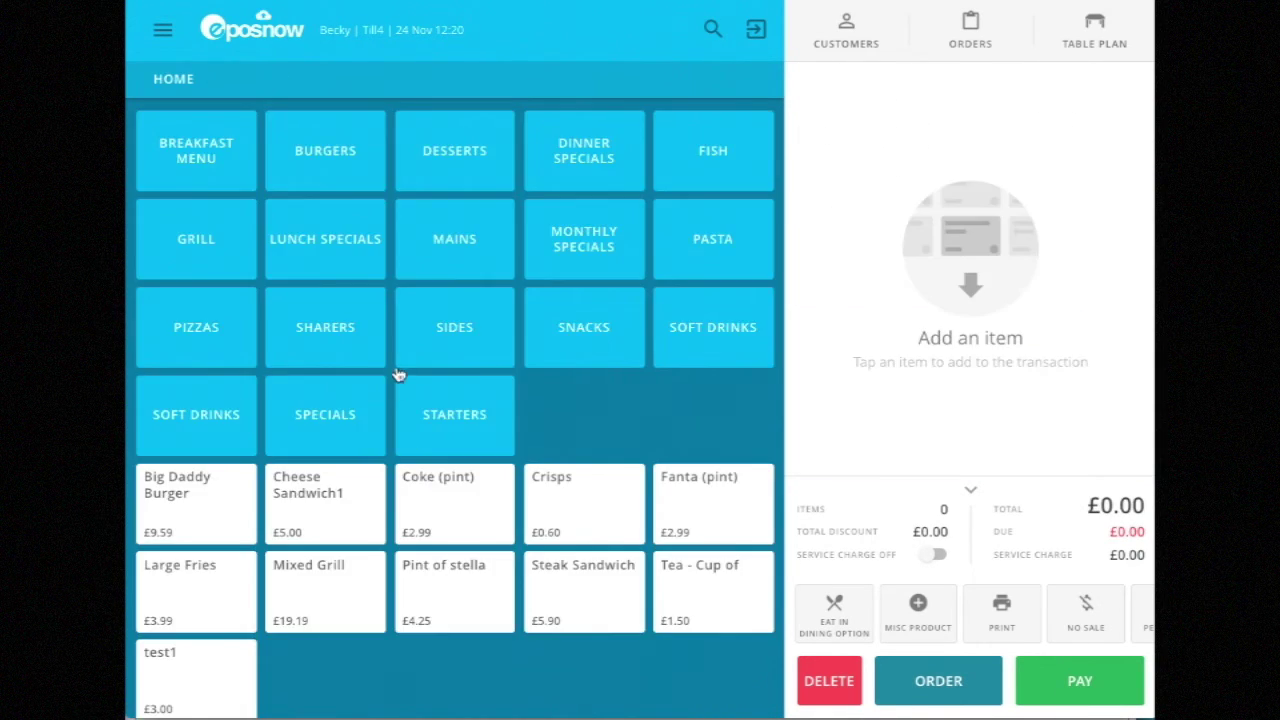
# - Close the till from its end of day report, cancelling the paper printout
pyautogui.click(160, 31)
pyautogui.click(165, 135)
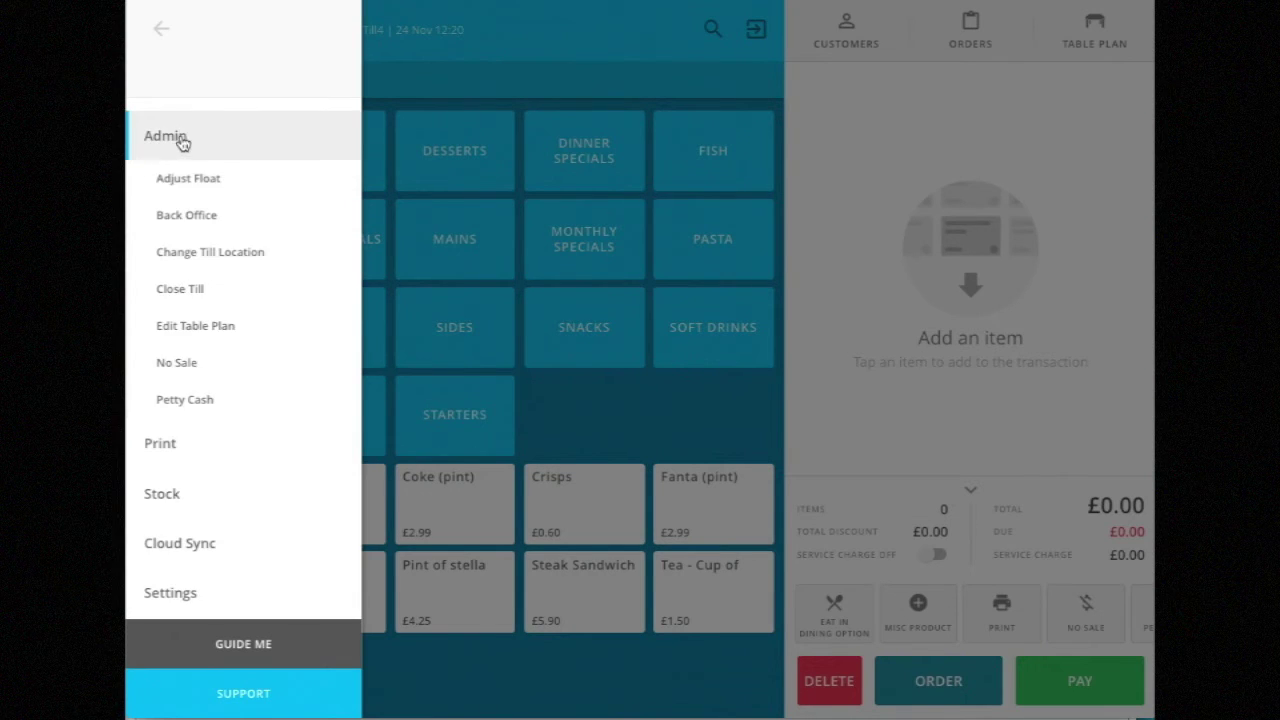
pyautogui.click(208, 320)
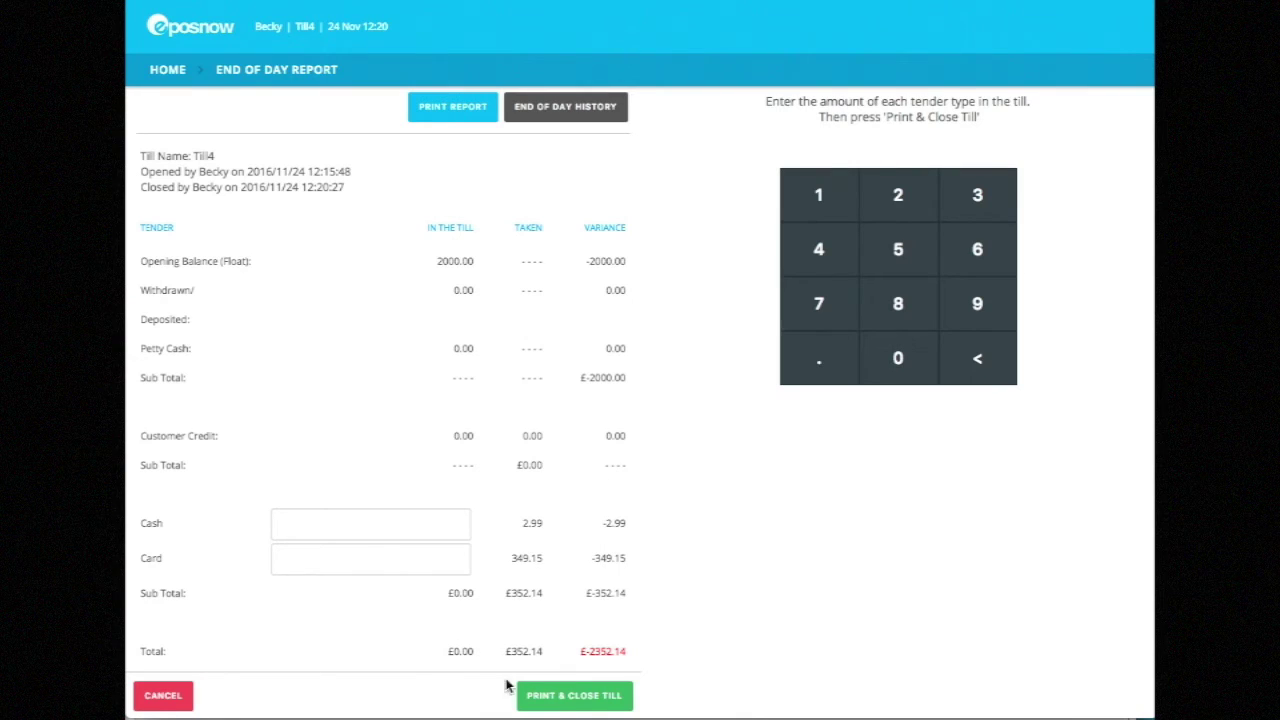
pyautogui.click(555, 695)
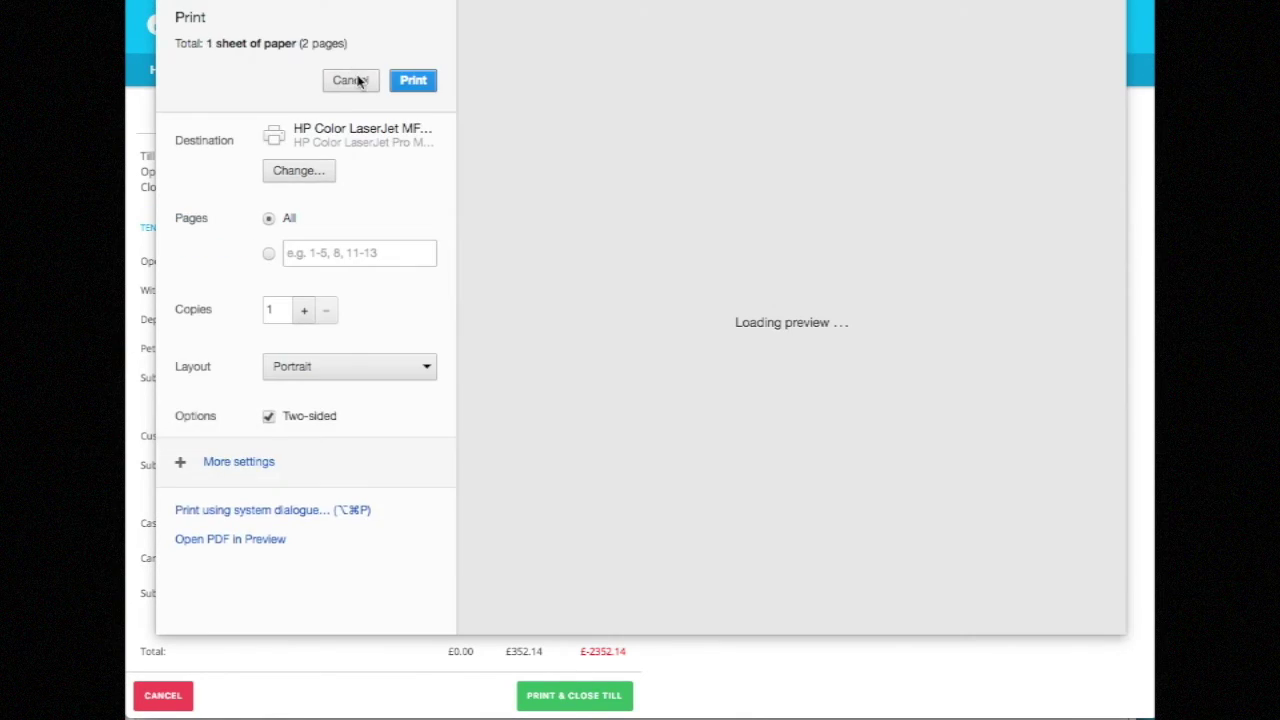
pyautogui.click(355, 80)
pyautogui.click(810, 174)
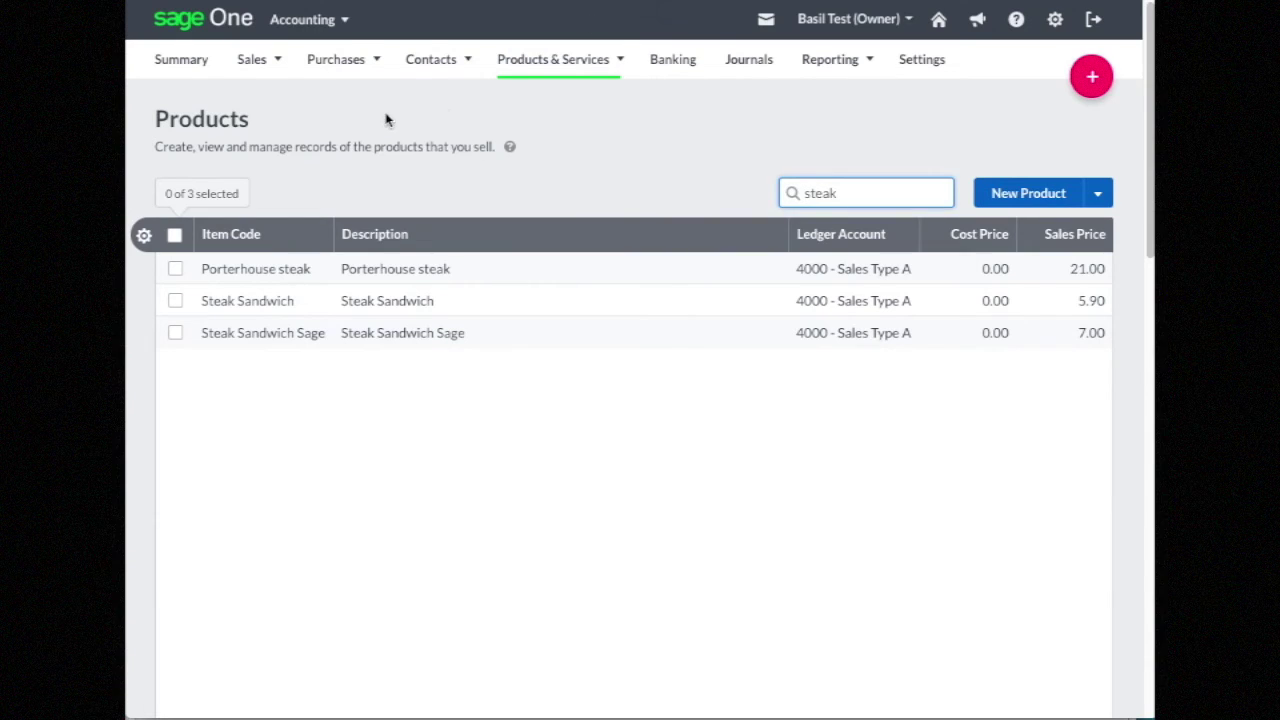
# - In the Sage One sales invoices, open invoice SI-6 and examine its Coke (pint) line details and totals
pyautogui.moveTo(252, 59)
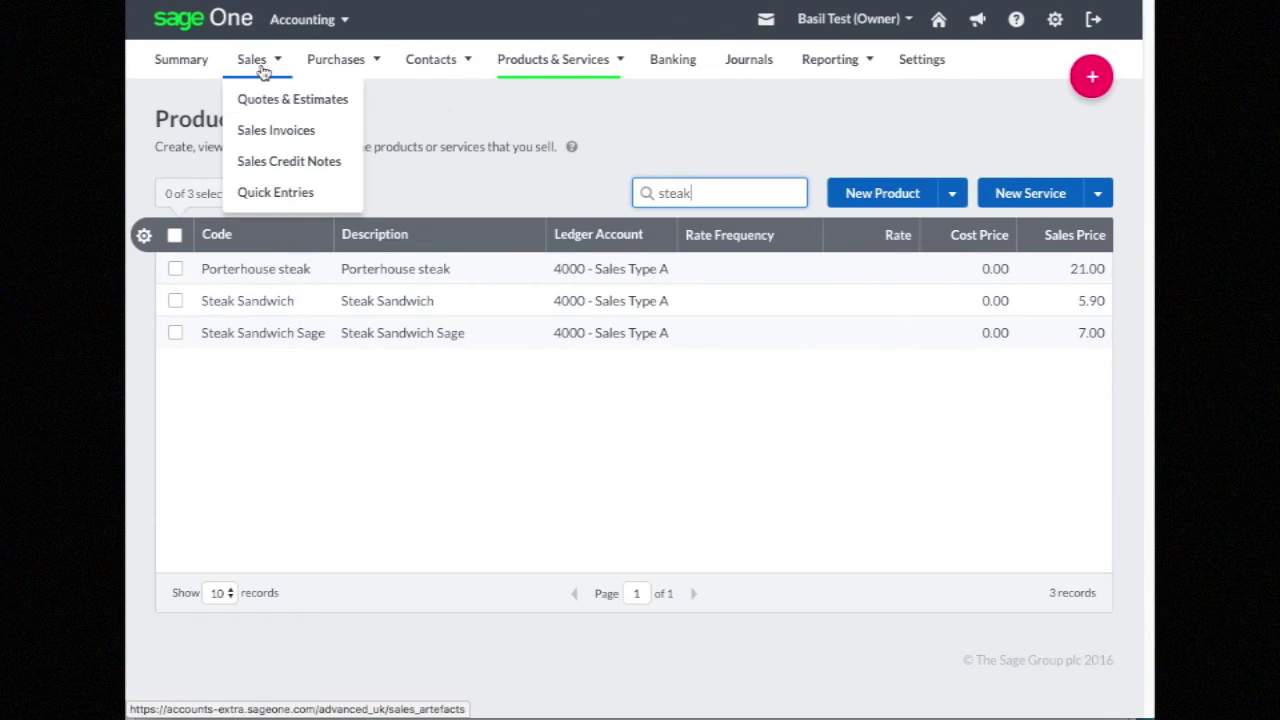
pyautogui.click(283, 130)
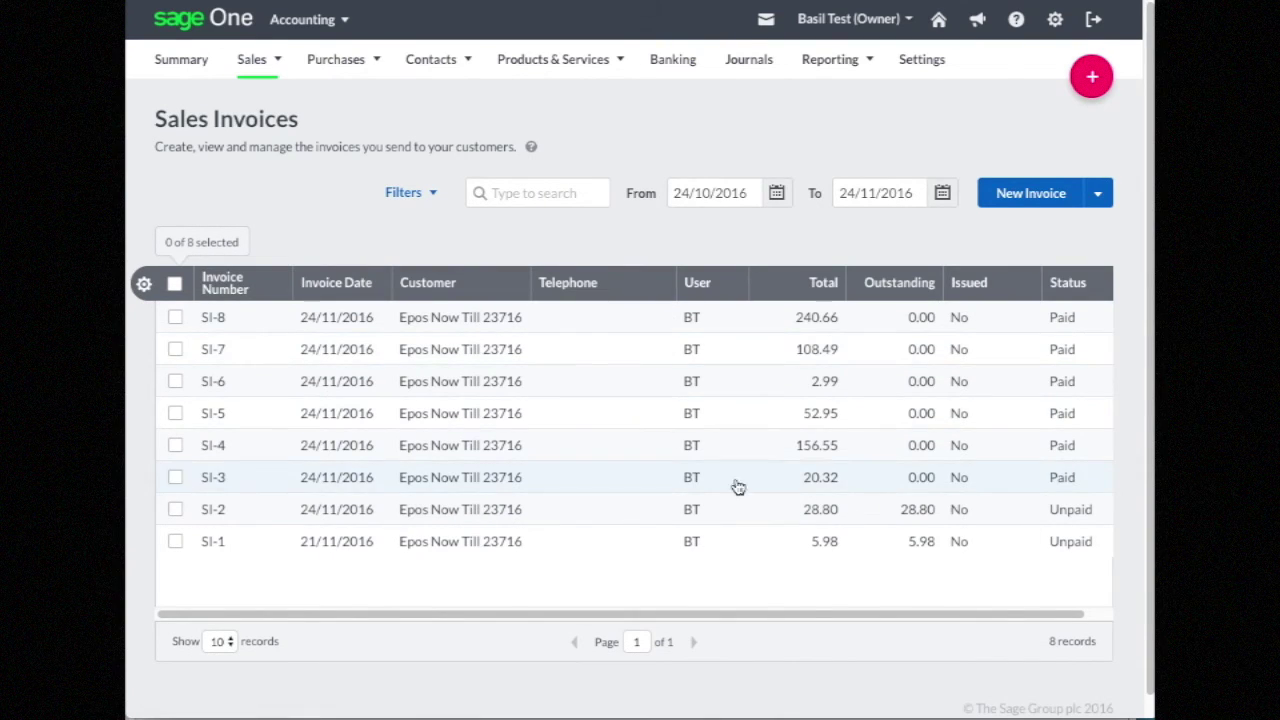
pyautogui.click(573, 392)
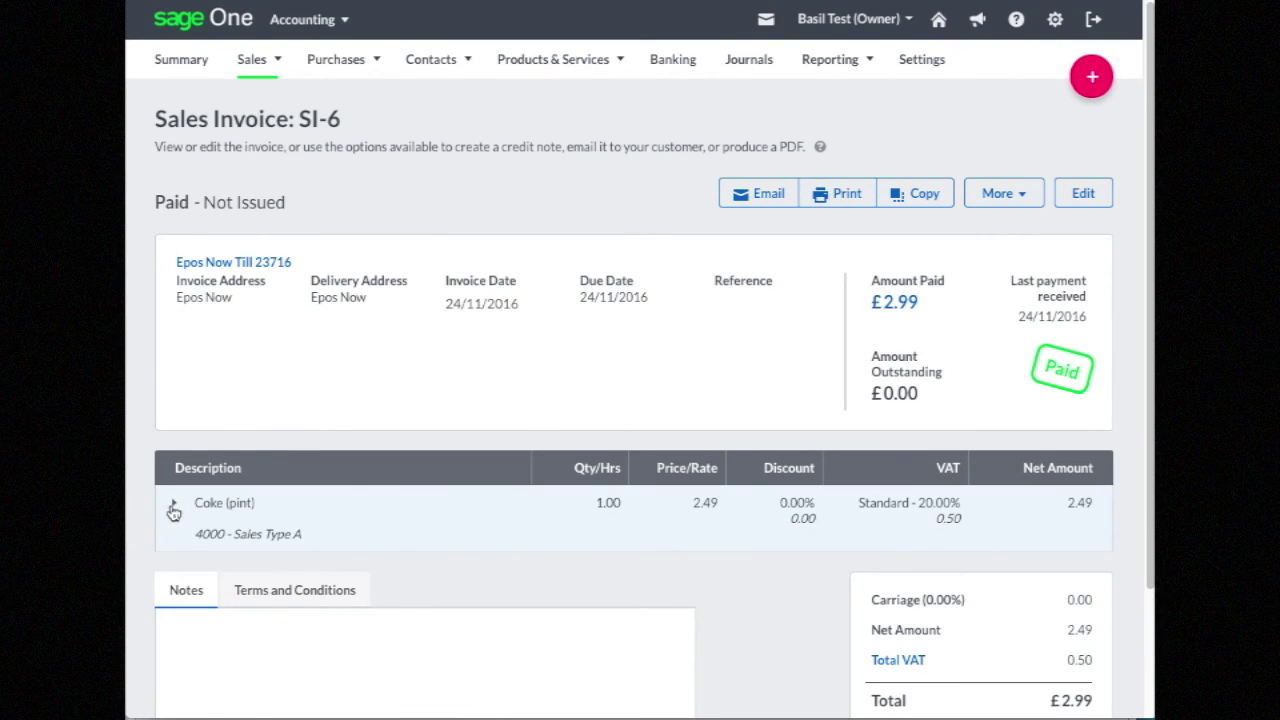
pyautogui.click(173, 507)
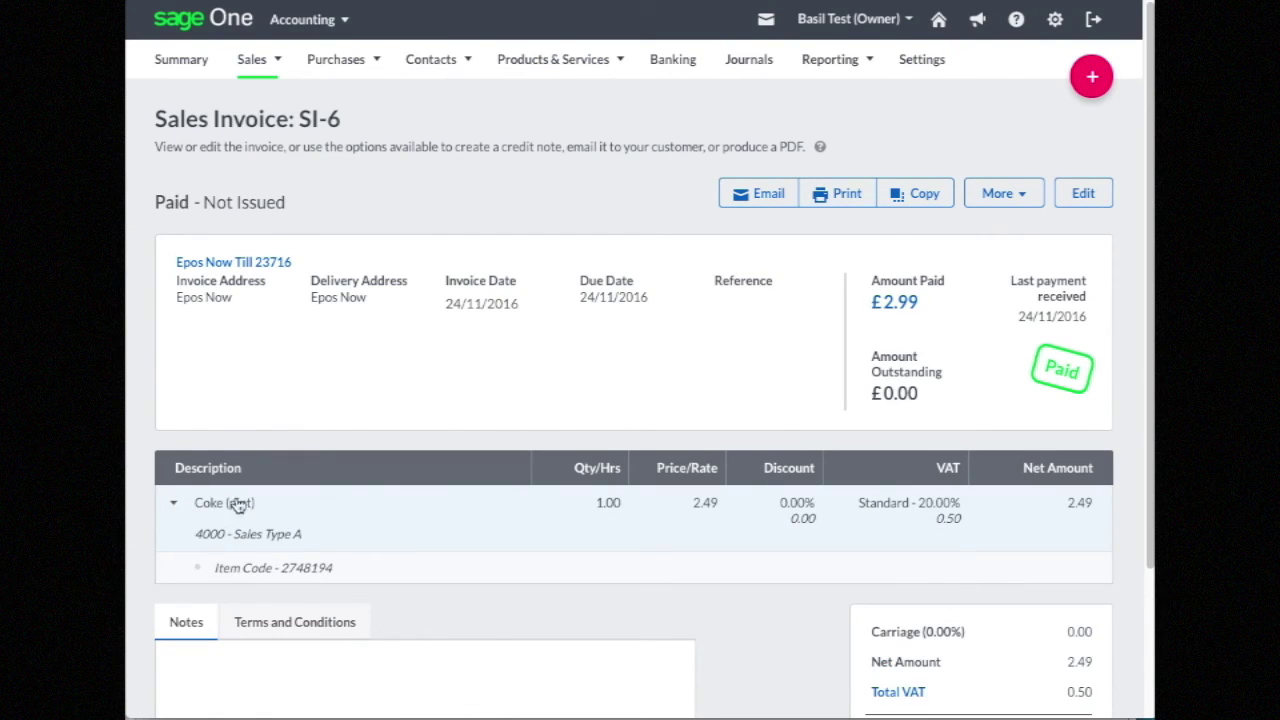
pyautogui.scroll(-2, 238, 505)
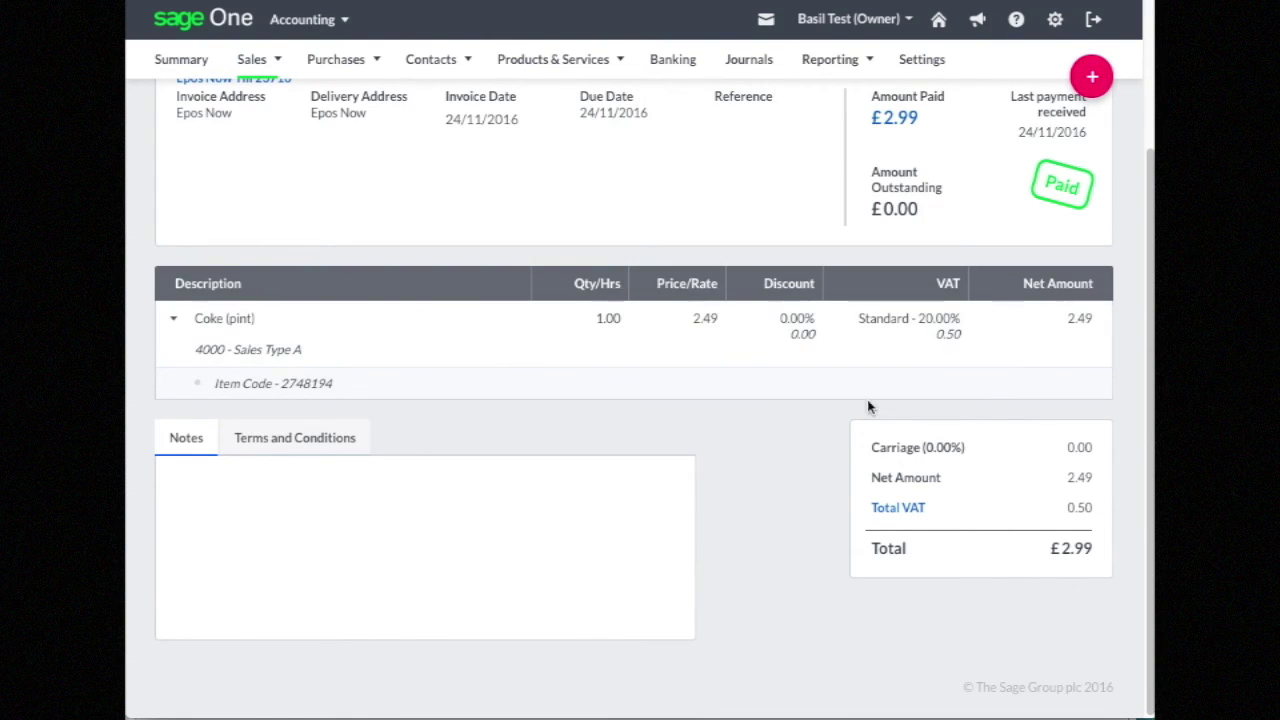
pyautogui.scroll(2, 382, 397)
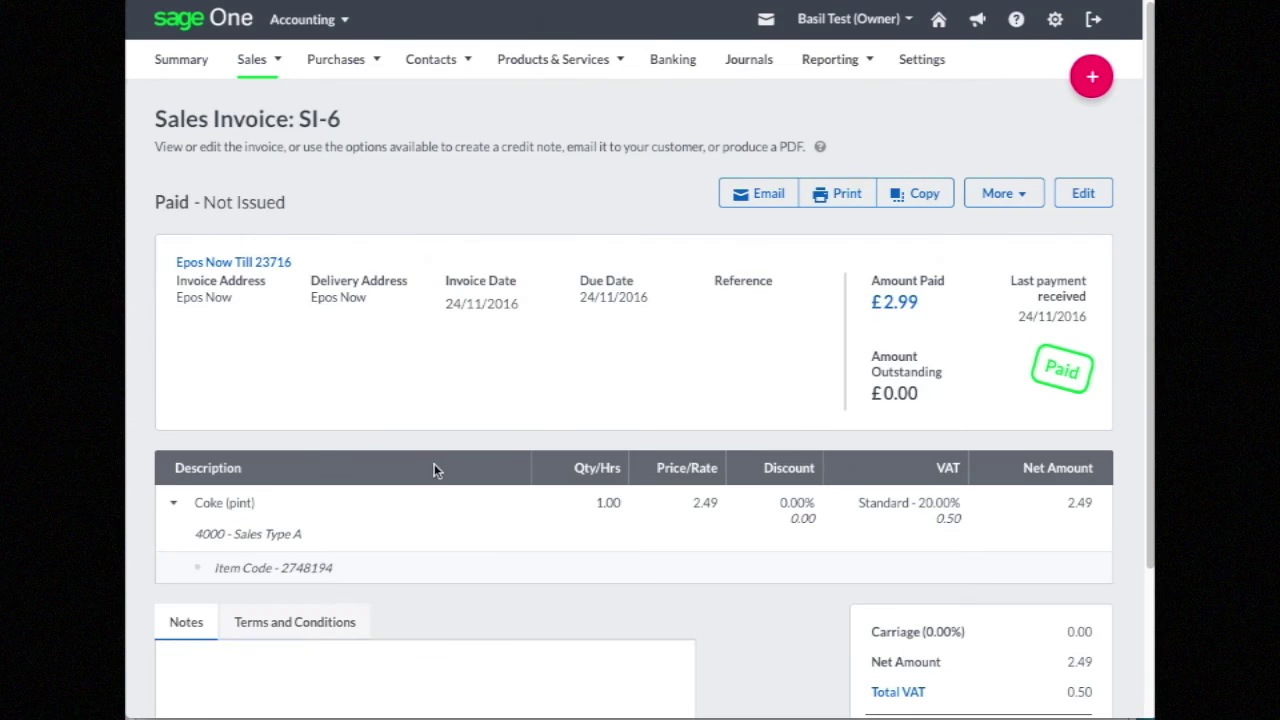
# - Return to the sales invoices, open invoice SI-8 and look through its line items
pyautogui.click(240, 64)
pyautogui.click(455, 322)
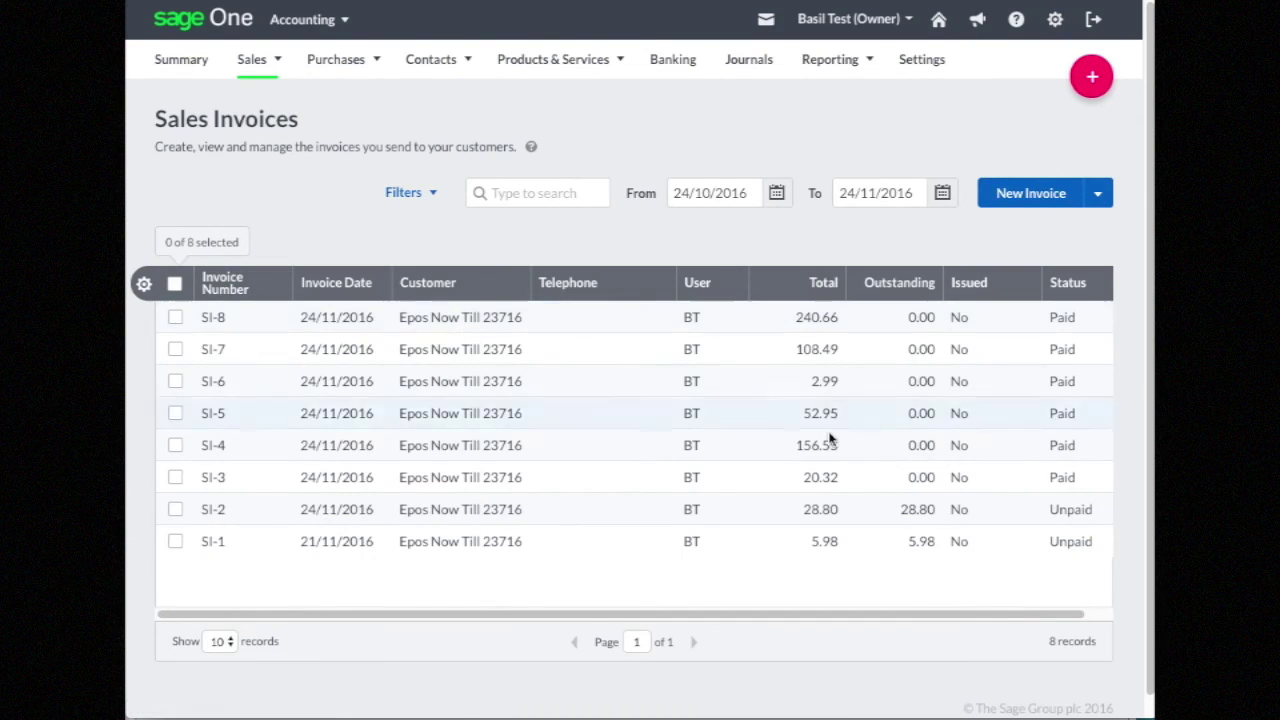
pyautogui.scroll(-2, 410, 640)
pyautogui.scroll(-5, 360, 306)
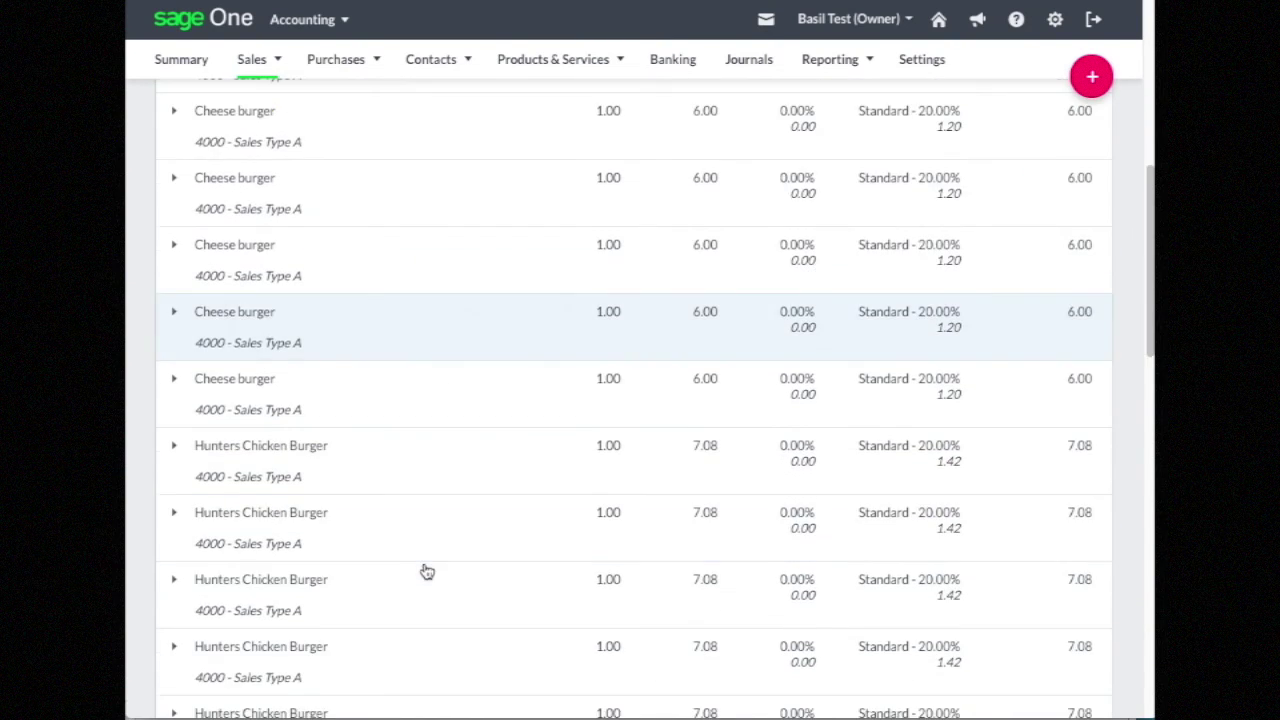
pyautogui.scroll(-5, 429, 570)
pyautogui.scroll(15, 829, 514)
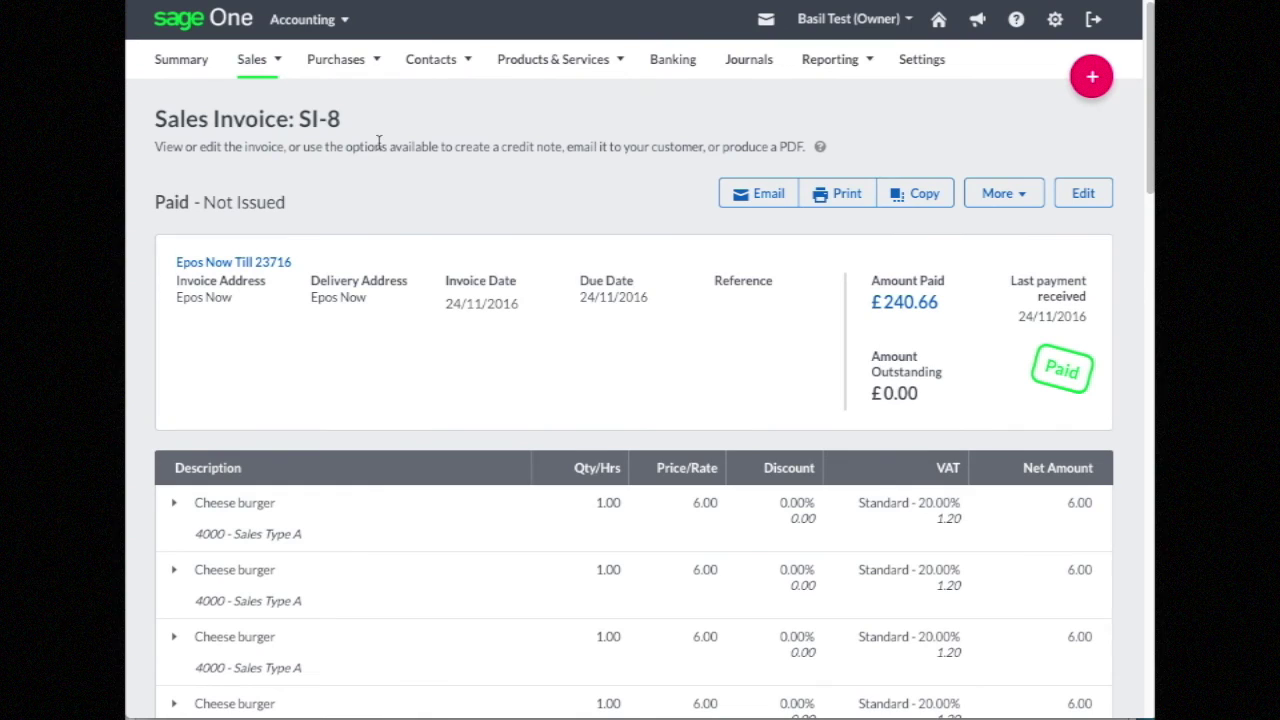
# - Open the account Summary and examine its purchases overview and VAT Returns section
pyautogui.moveTo(268, 70)
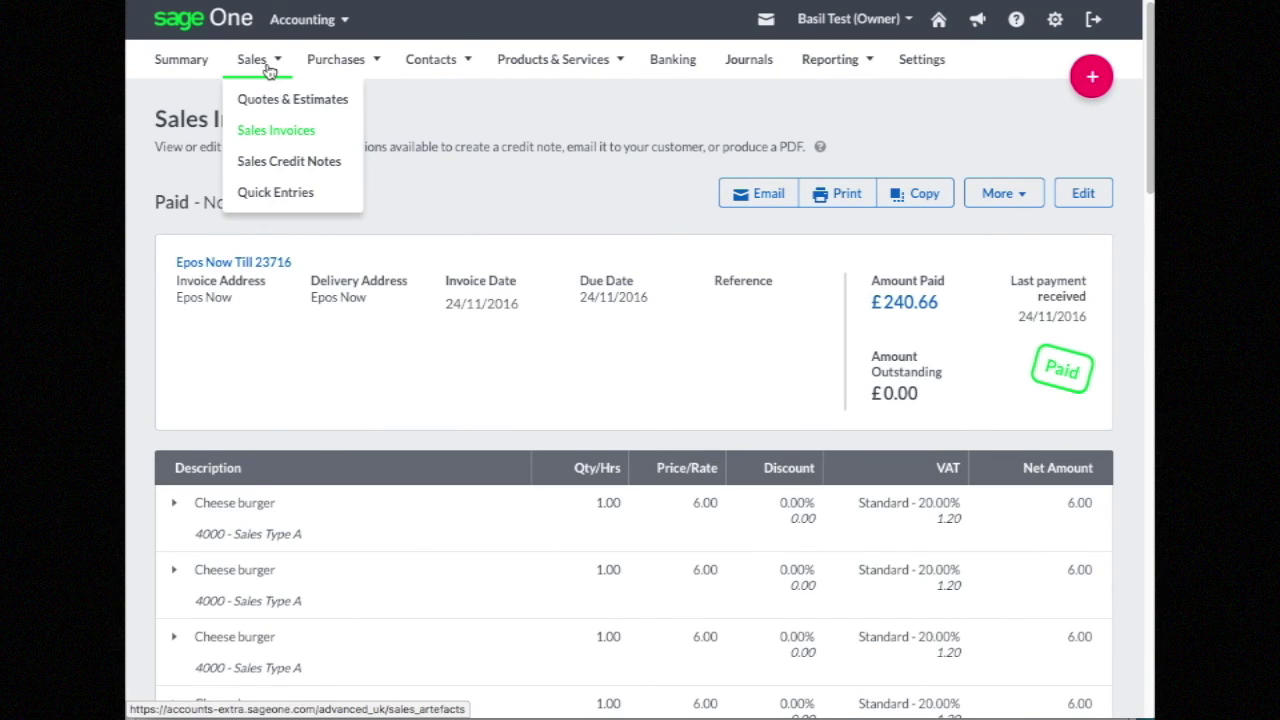
pyautogui.click(205, 62)
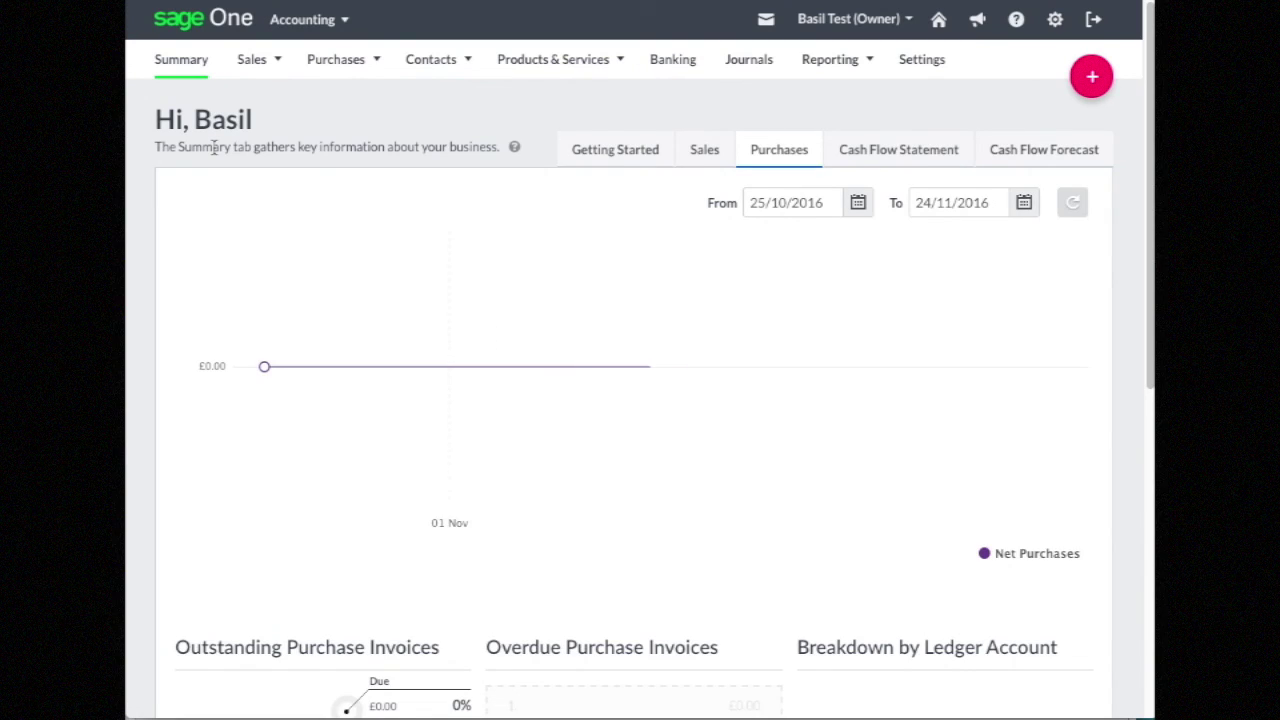
pyautogui.scroll(-5, 434, 430)
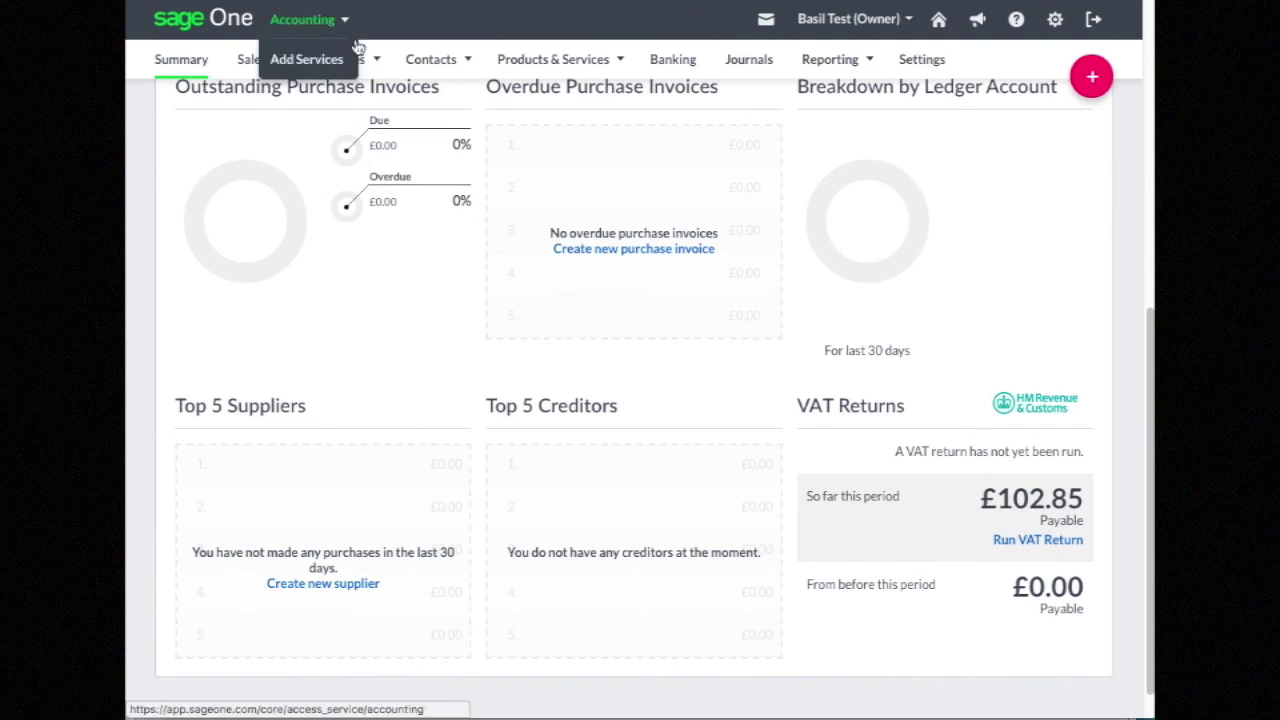
pyautogui.moveTo(373, 67)
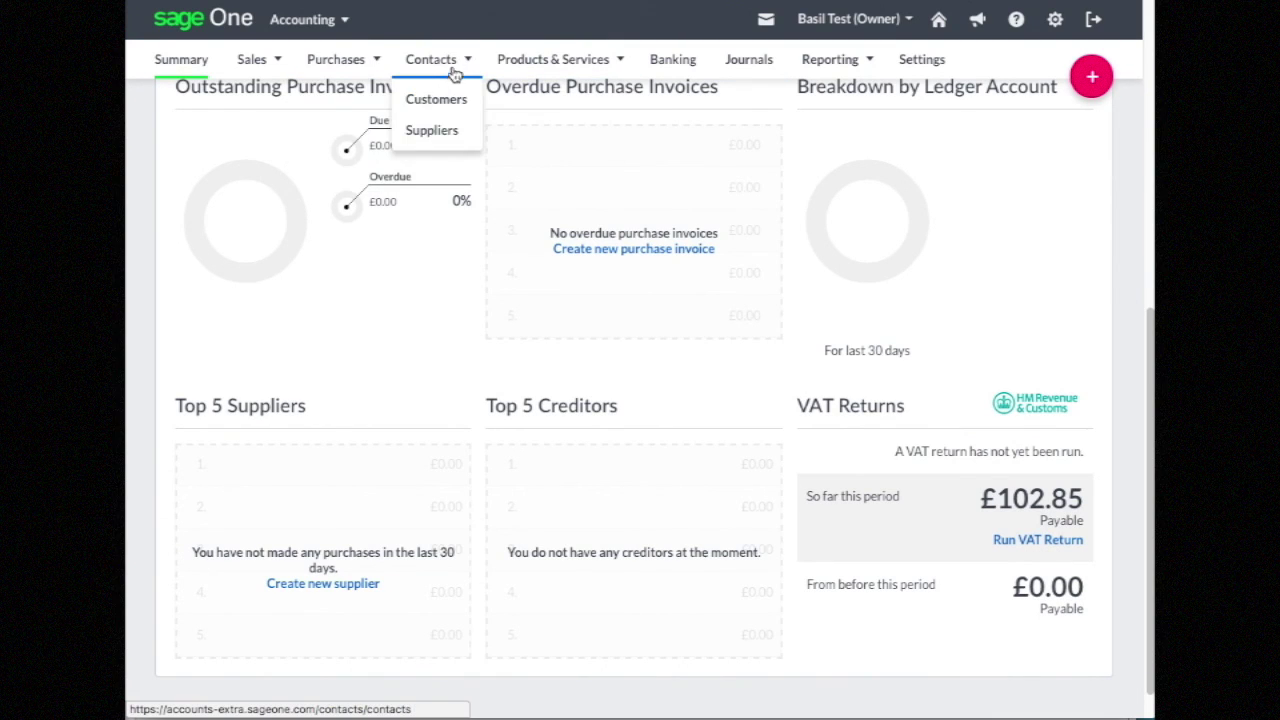
pyautogui.moveTo(845, 65)
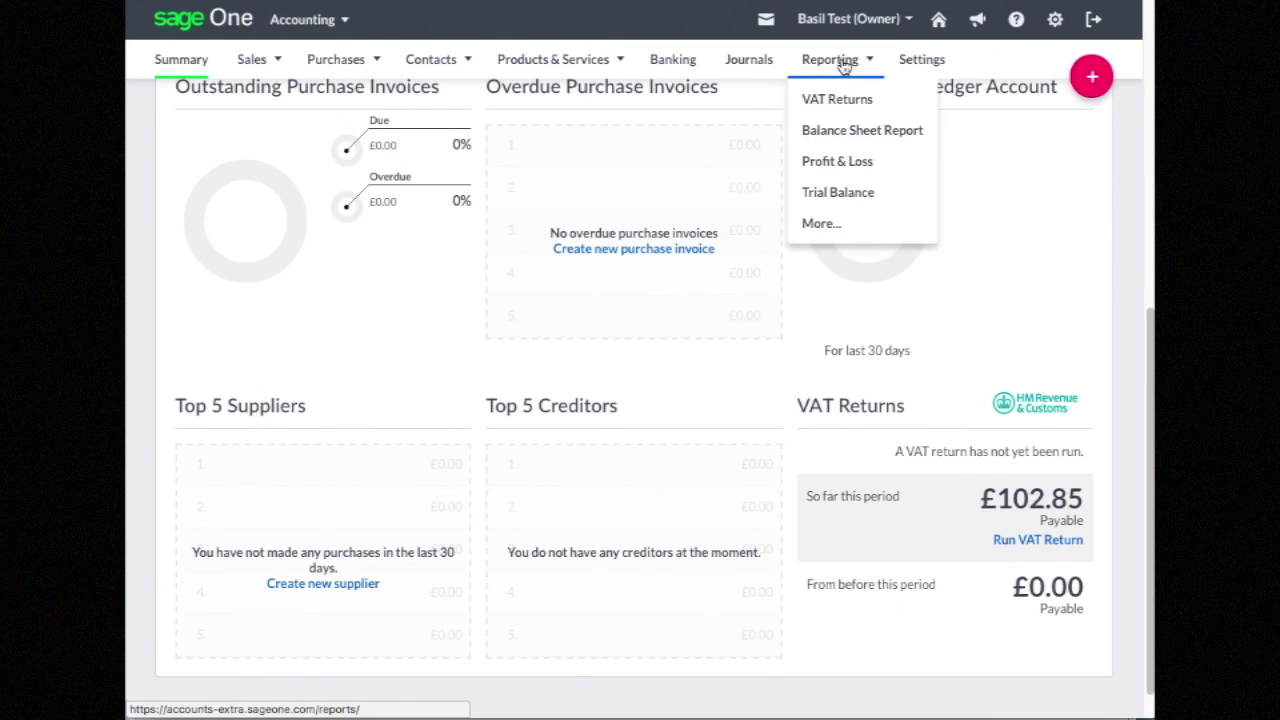